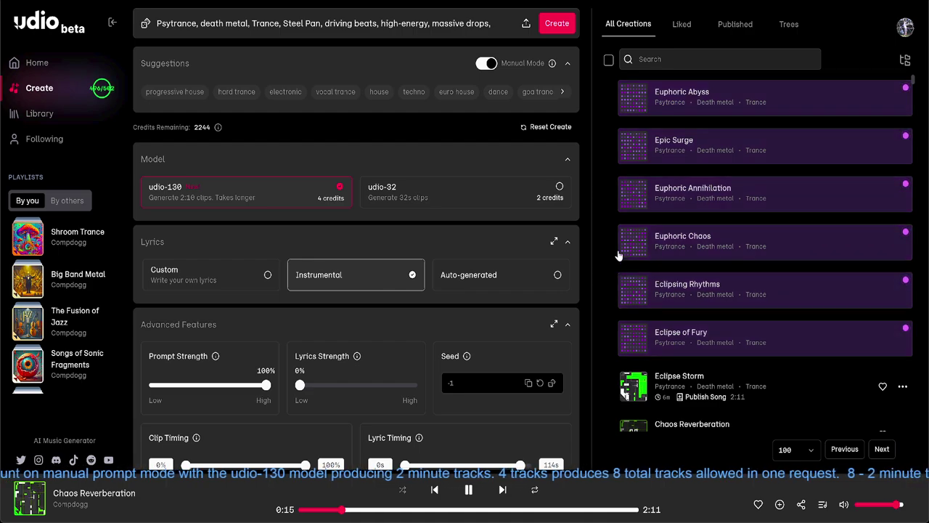
Step: Generate another set of instrumental udio-130 tracks from the current Steel Pan prompt
left_click(550, 31)
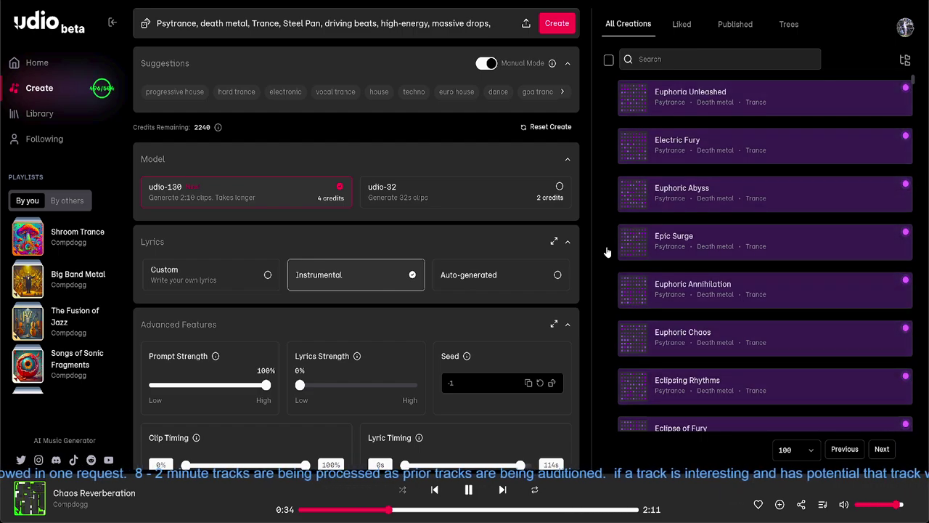
Step: Find the Euphoric Descent track in the creations list and play it
scroll(607, 247, "down", 4)
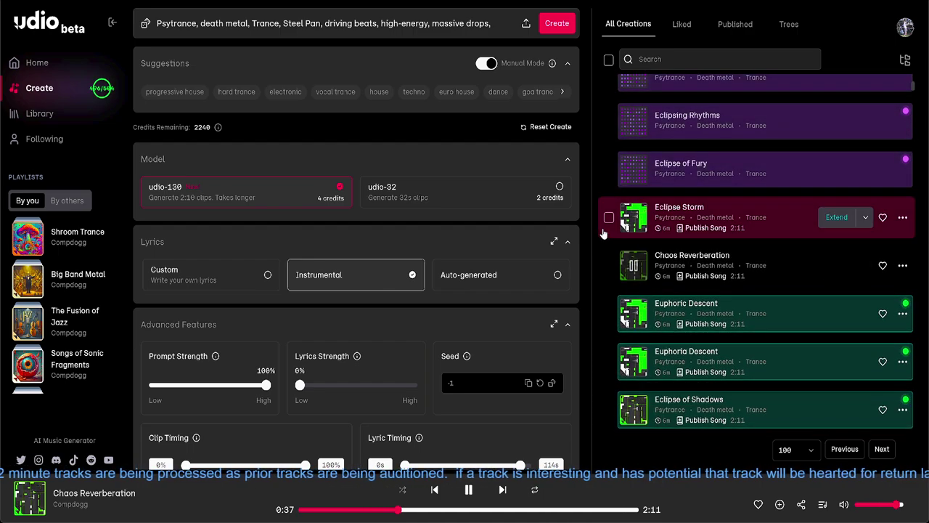
scroll(602, 230, "down", 2)
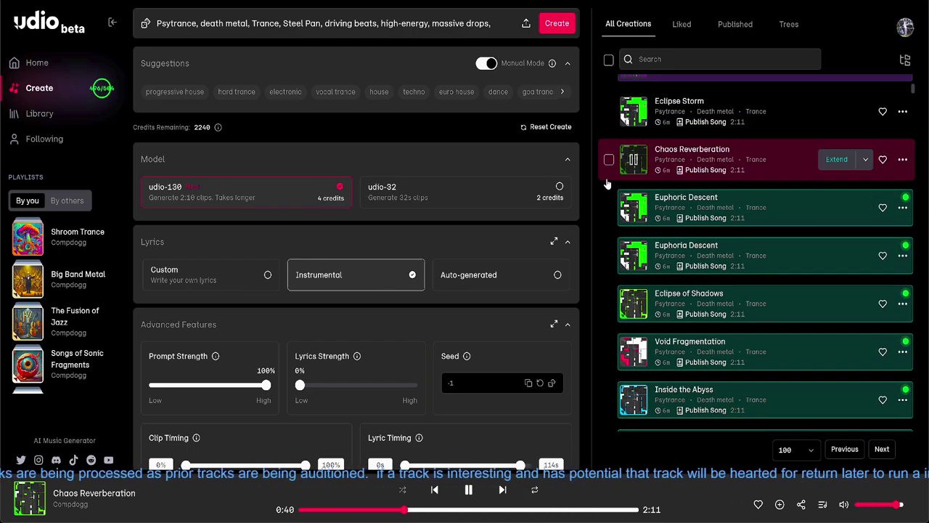
scroll(607, 185, "up", 1)
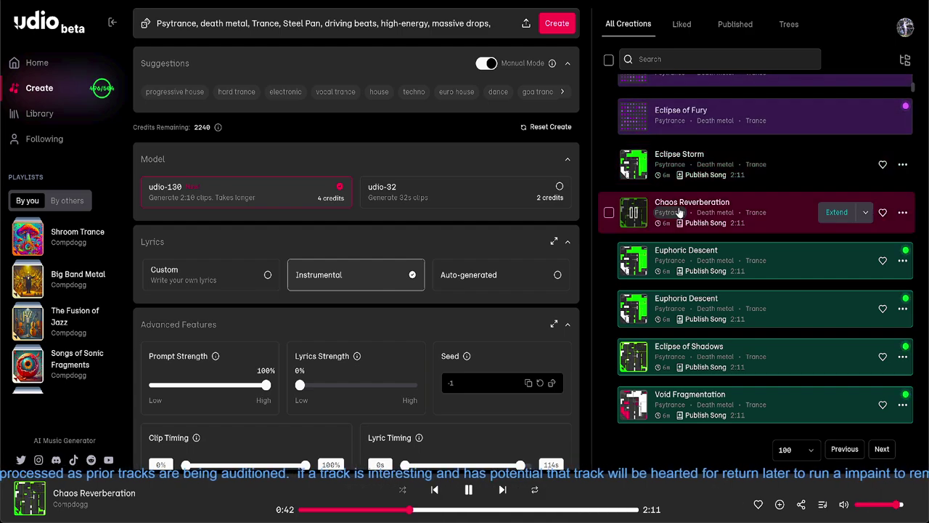
mouse_move(683, 207)
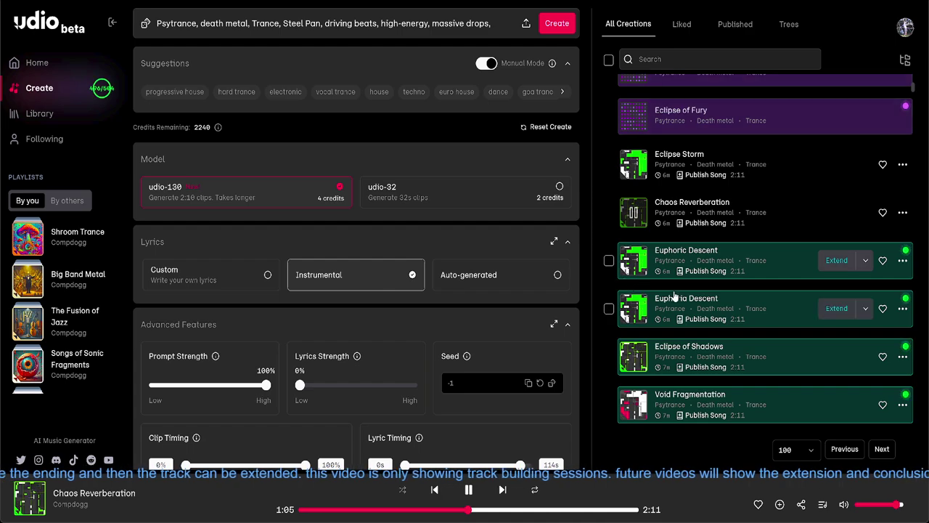
scroll(691, 311, "down", 1)
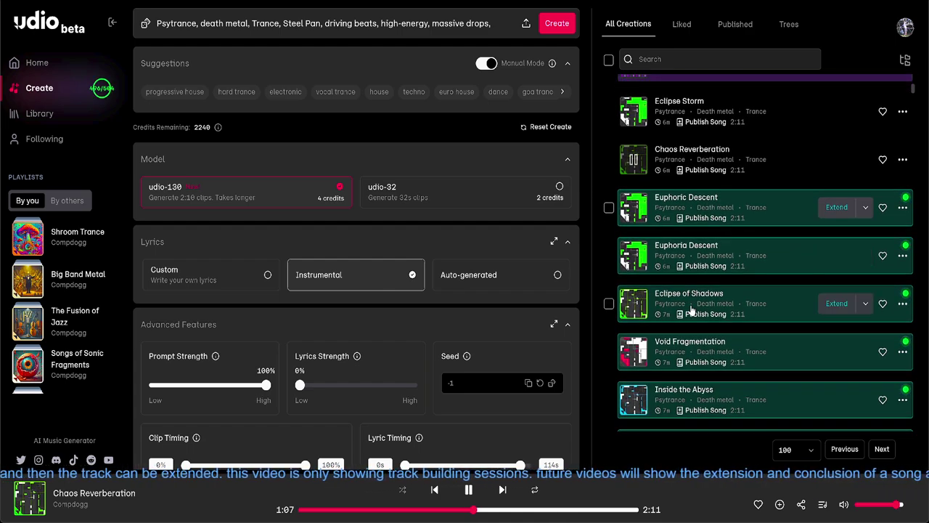
scroll(691, 310, "up", 1)
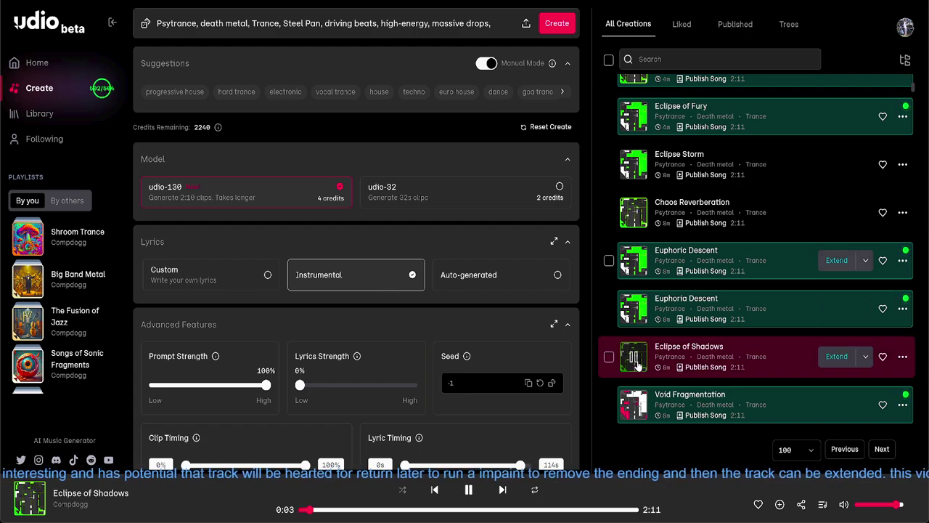
left_click(632, 263)
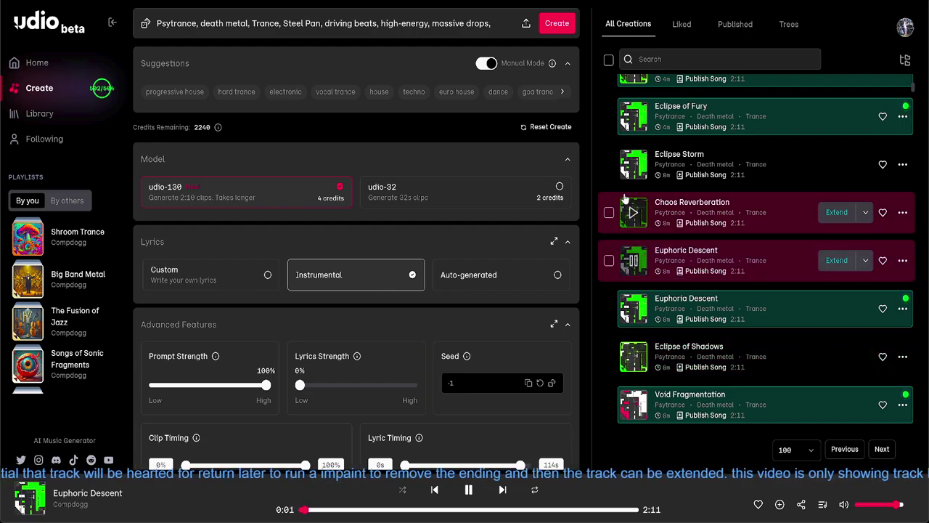
Step: Look through the creations list to check which tracks are still processing and which are ready for auditioning
scroll(604, 171, "up", 5)
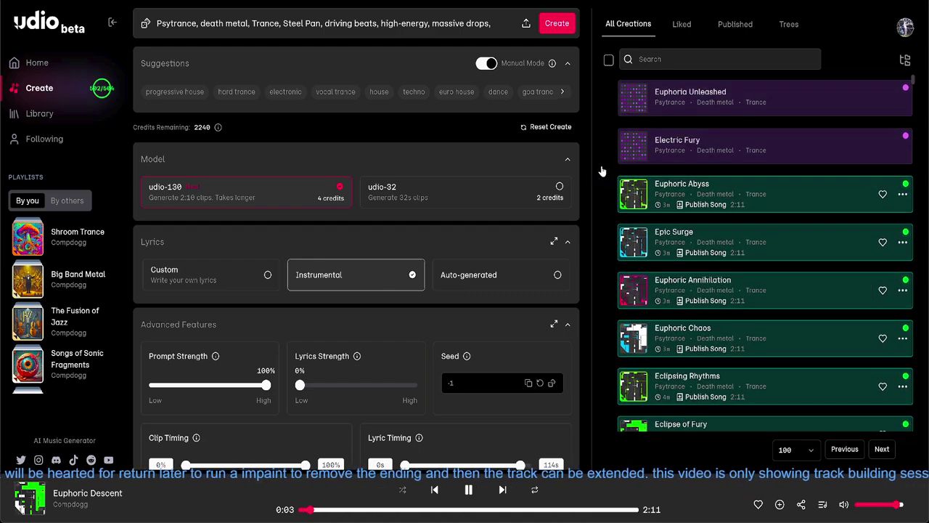
scroll(600, 174, "down", 2)
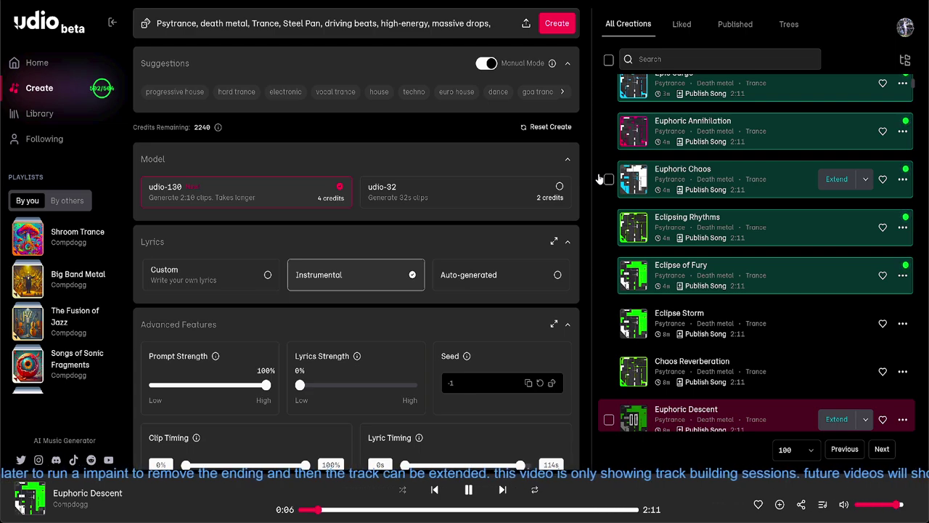
scroll(607, 319, "down", 1)
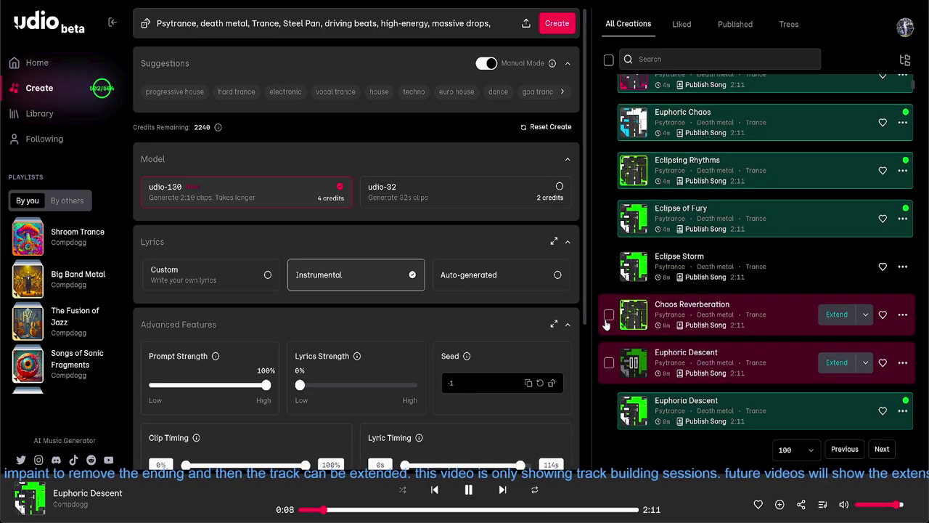
scroll(606, 319, "down", 1)
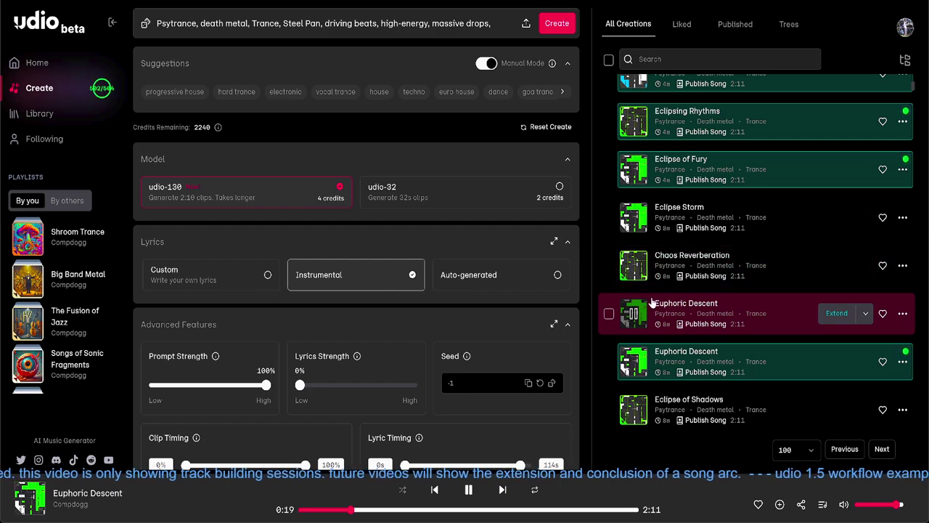
mouse_move(668, 306)
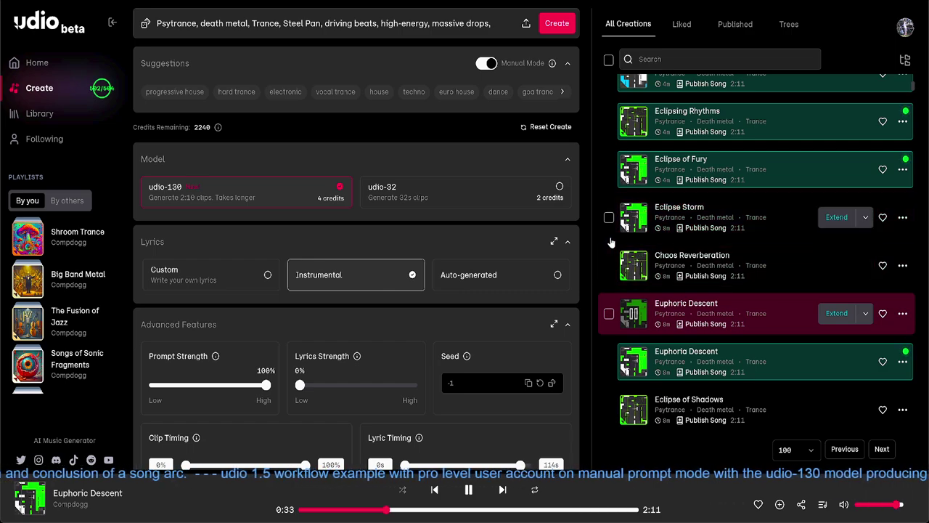
scroll(609, 244, "up", 3)
scroll(609, 242, "up", 2)
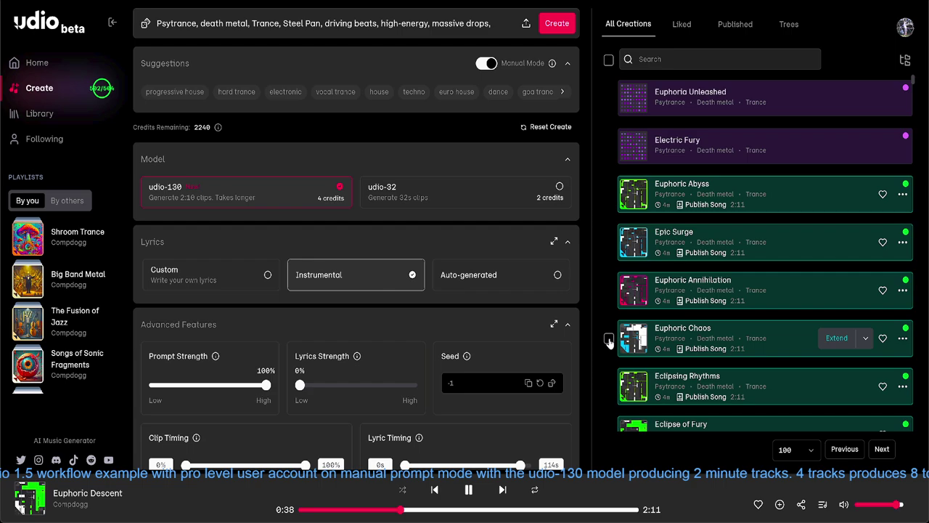
scroll(607, 338, "down", 3)
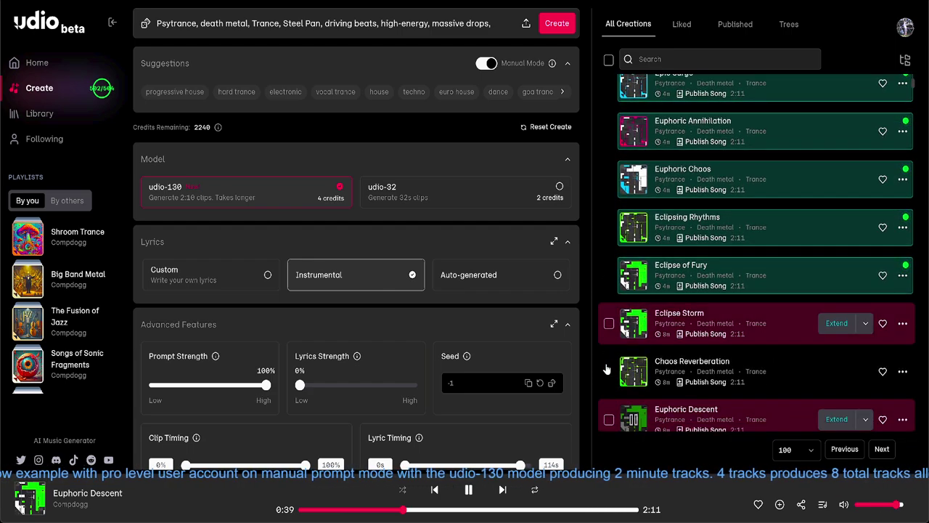
scroll(733, 355, "down", 5)
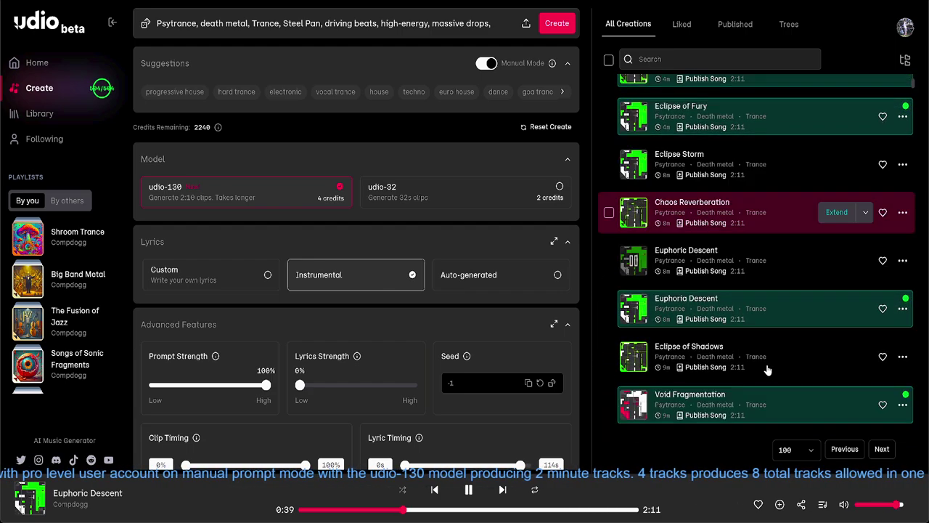
scroll(771, 370, "down", 3)
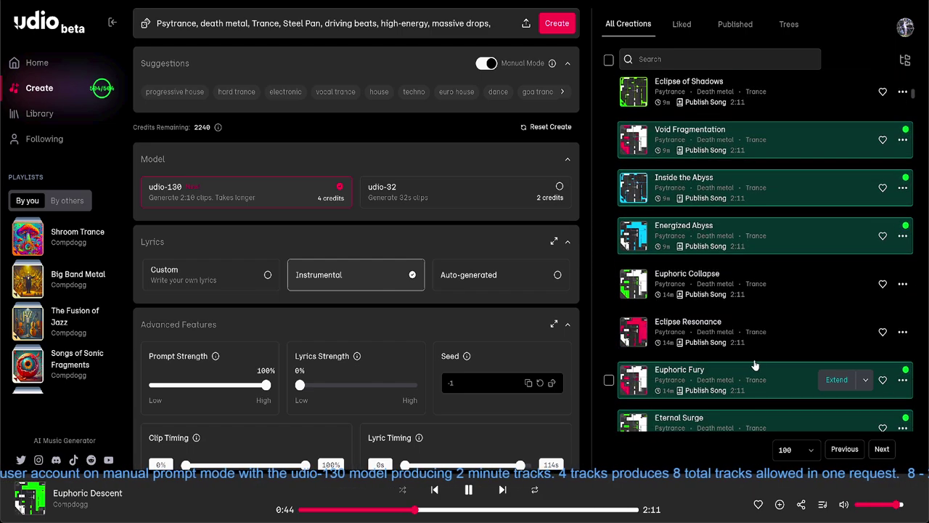
scroll(755, 330, "up", 4)
scroll(626, 293, "up", 1)
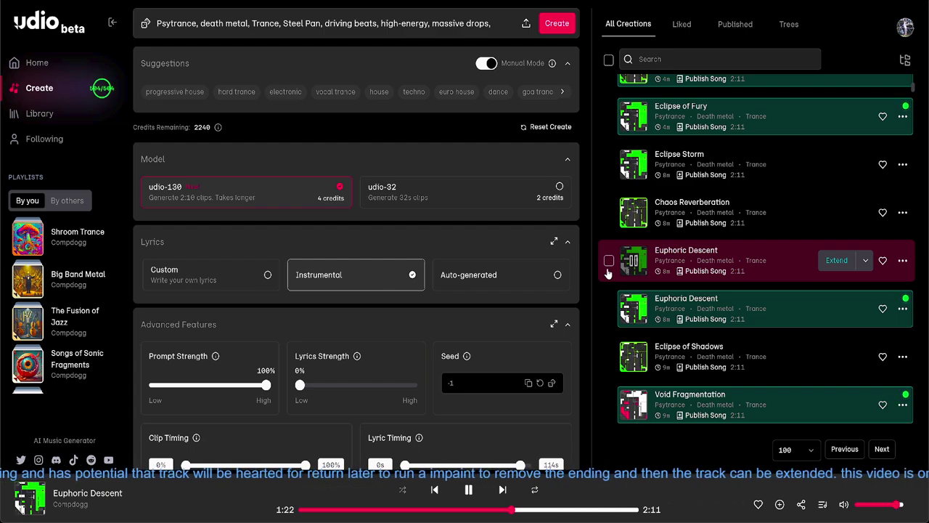
scroll(607, 270, "up", 5)
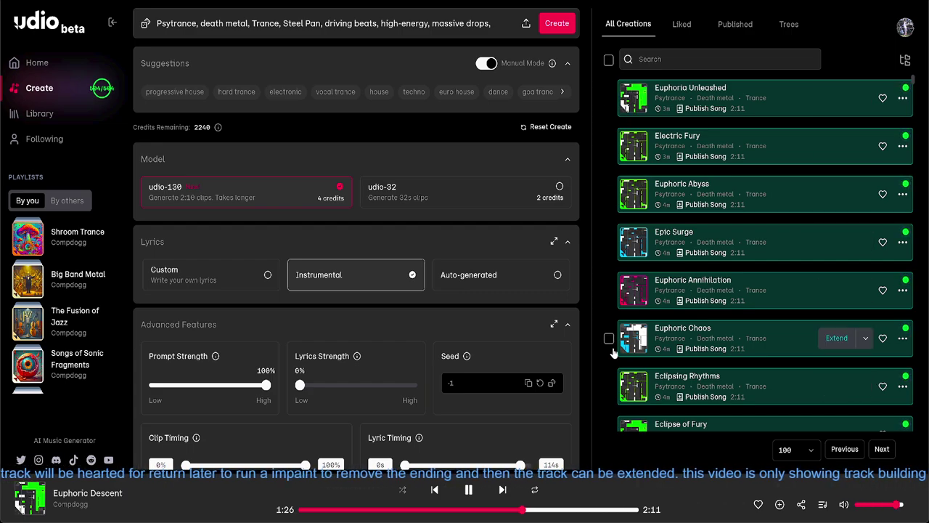
scroll(613, 352, "down", 5)
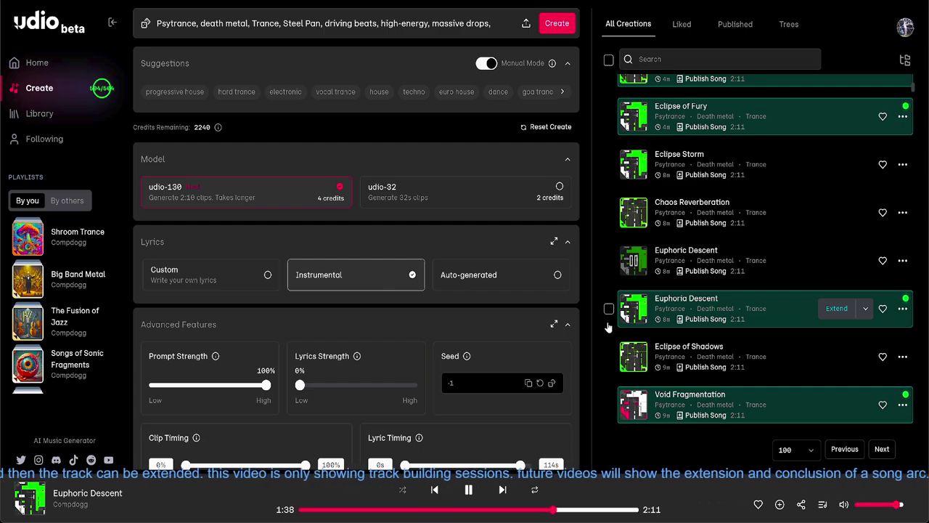
Step: Play the newest track, Euphoria Unleashed, from the creations list
scroll(610, 317, "up", 5)
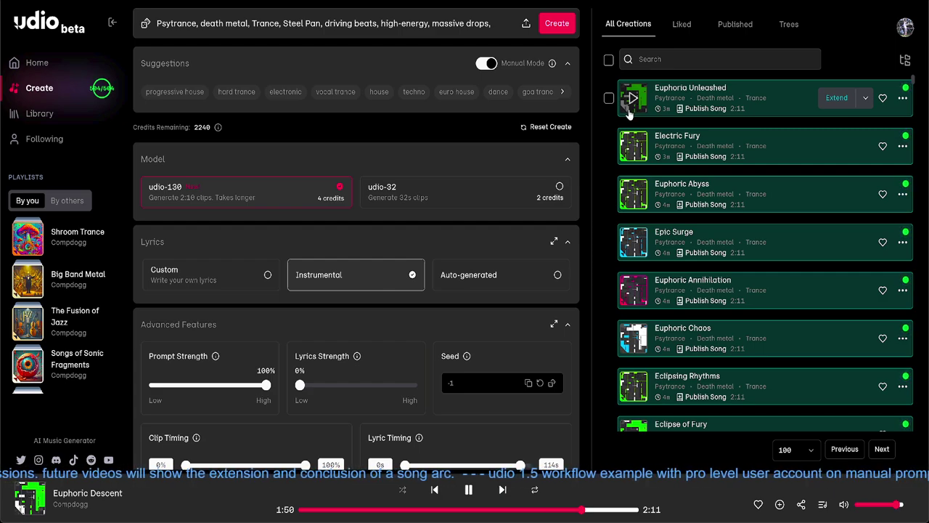
left_click(628, 113)
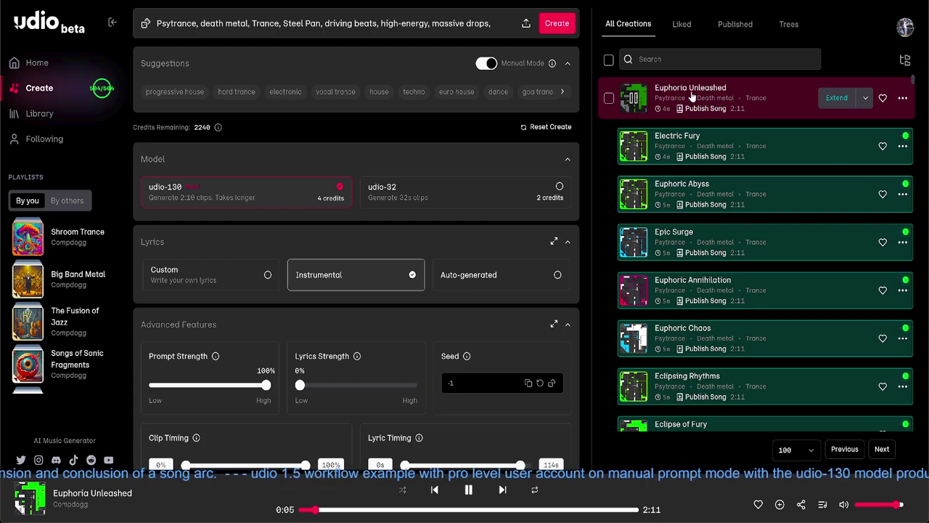
mouse_move(690, 95)
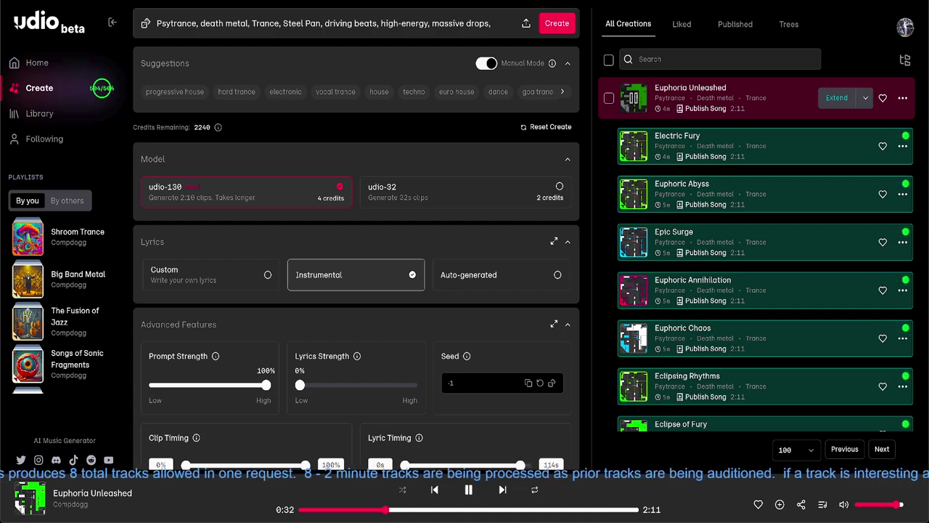
Step: Replace "Steel Pan" with "vibraphone" in the music prompt
left_click(320, 24)
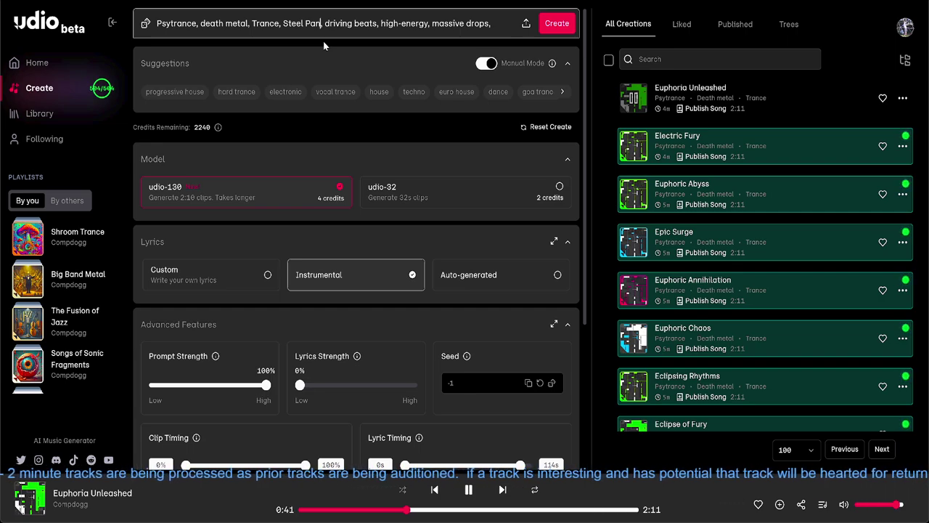
key("BackSpace")
key("BackSpace")
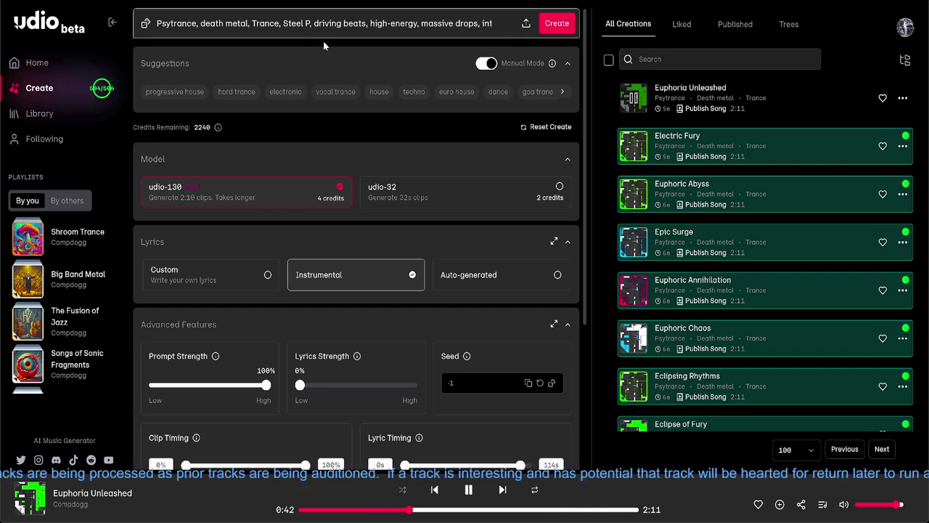
key("BackSpace")
key("BackSpace")
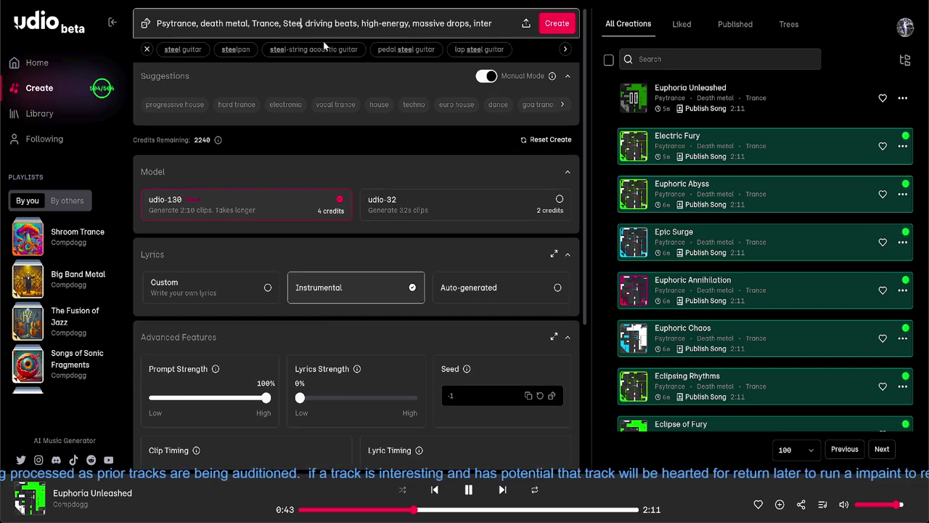
key("BackSpace")
key("BackSpace")
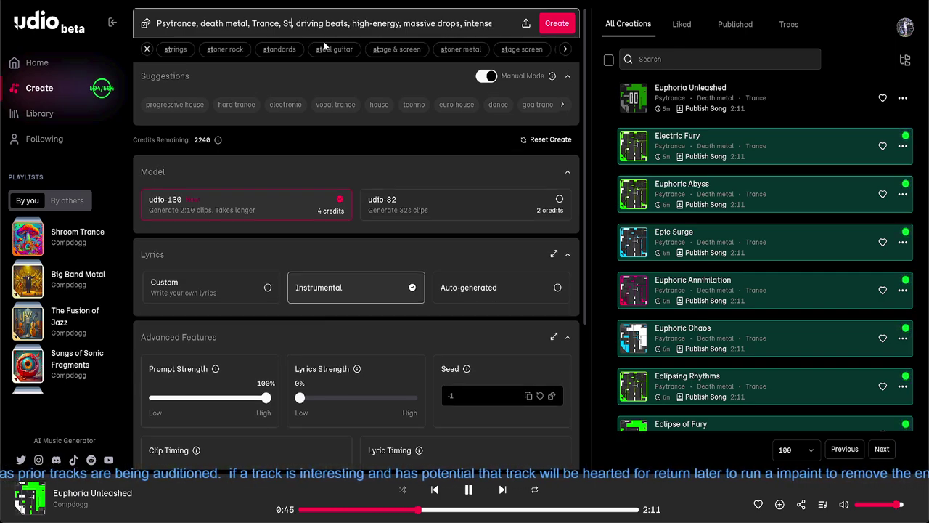
key("BackSpace")
key("BackSpace")
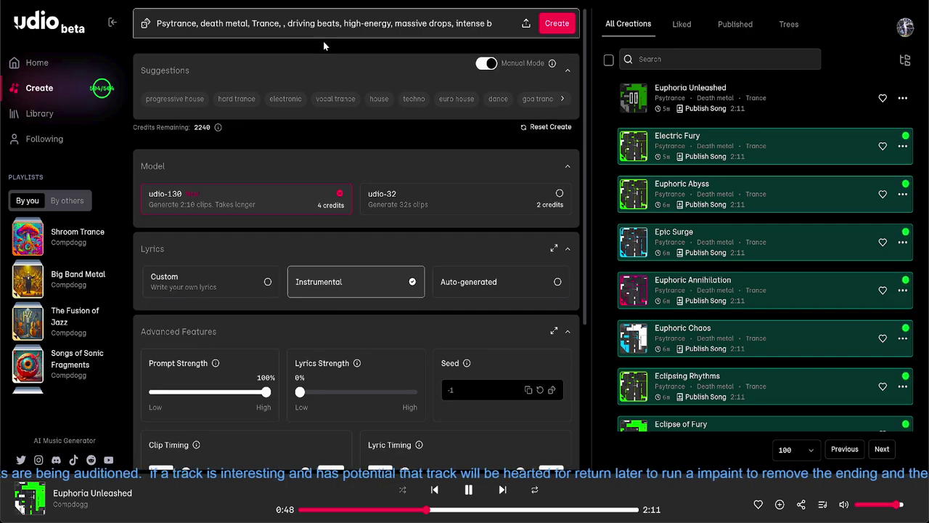
type("vi")
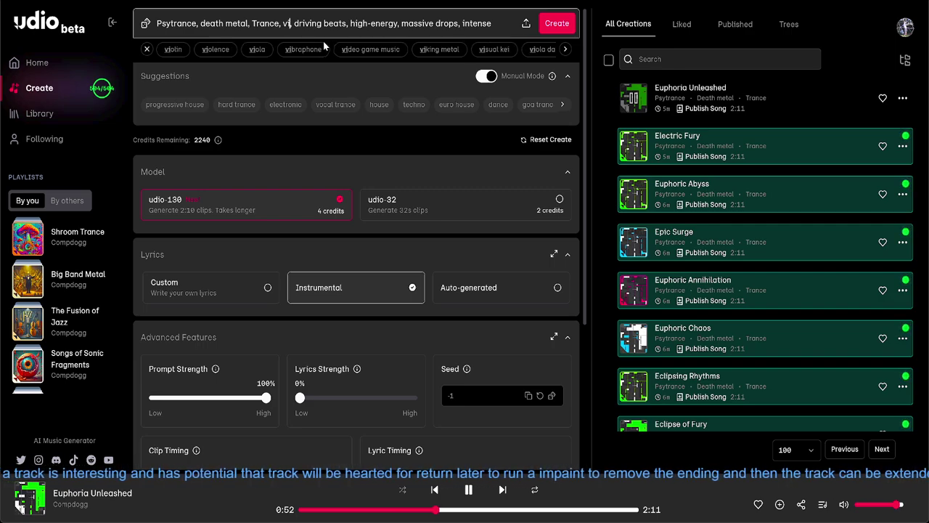
type("bra")
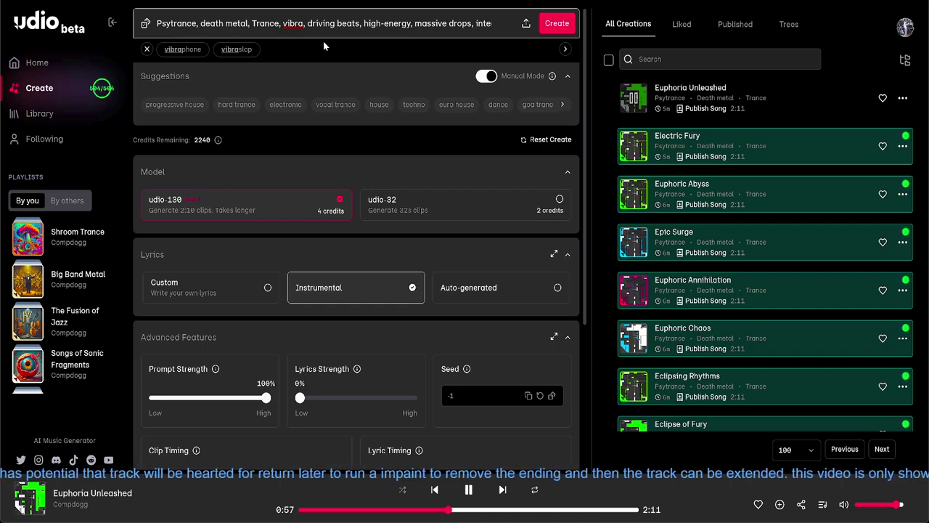
type("ph")
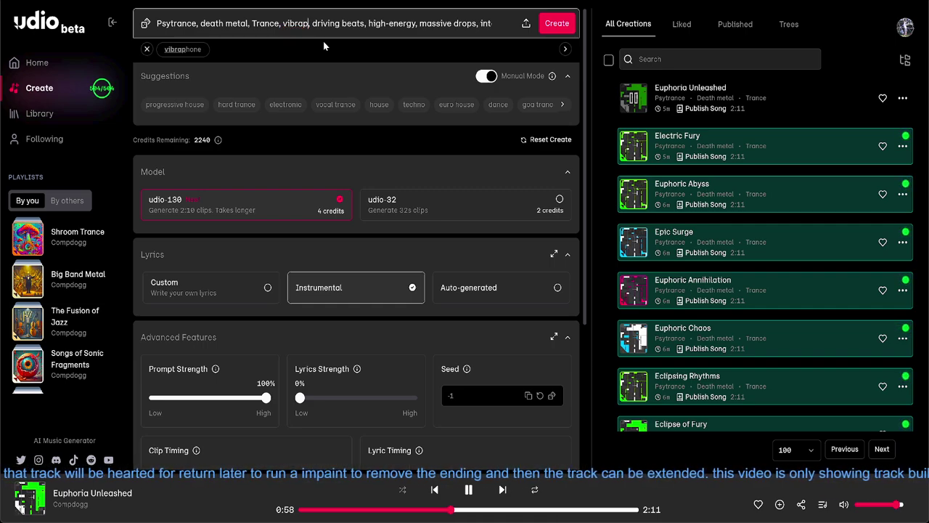
type("one")
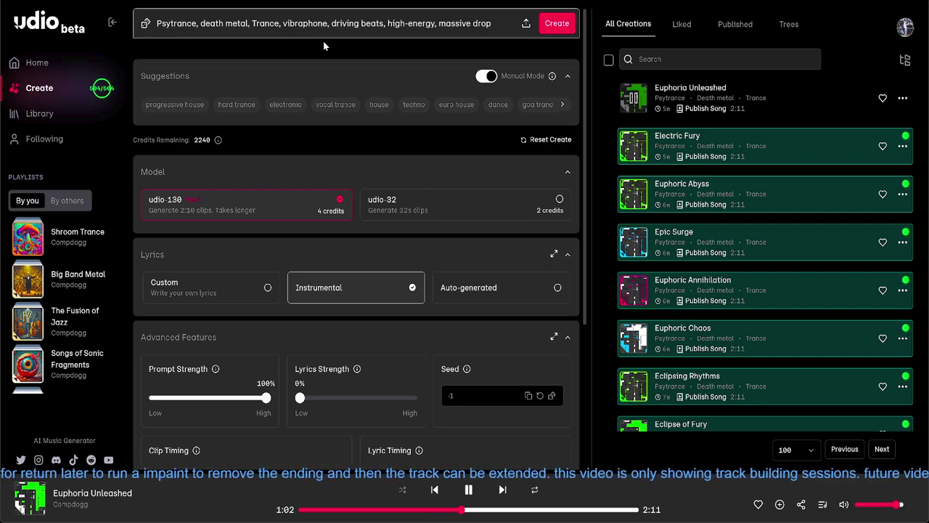
Step: Submit repeated generation requests for instrumental udio-130 tracks using the vibraphone prompt
left_click(557, 24)
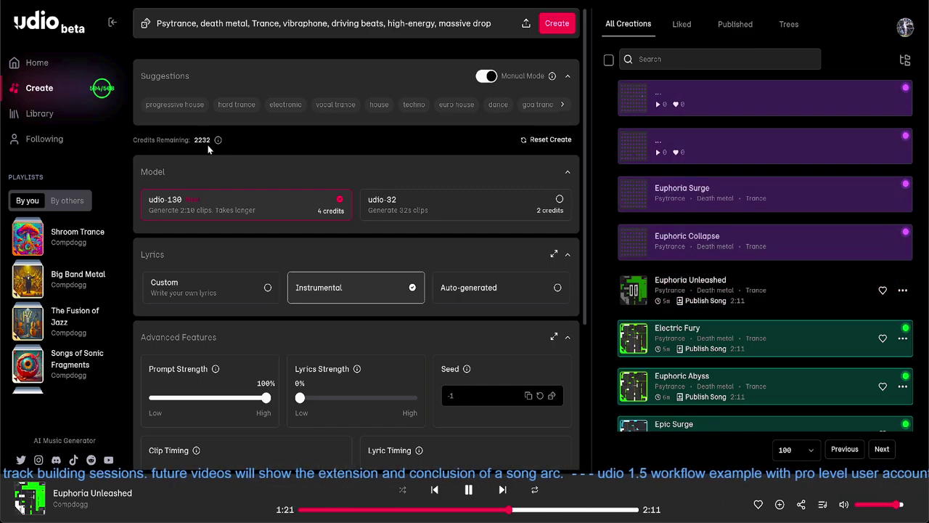
left_click(549, 27)
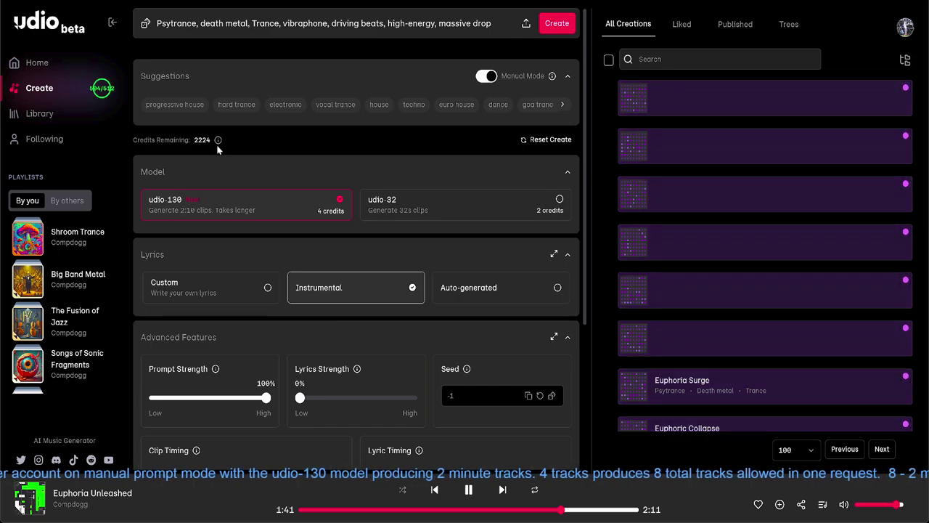
scroll(602, 227, "down", 5)
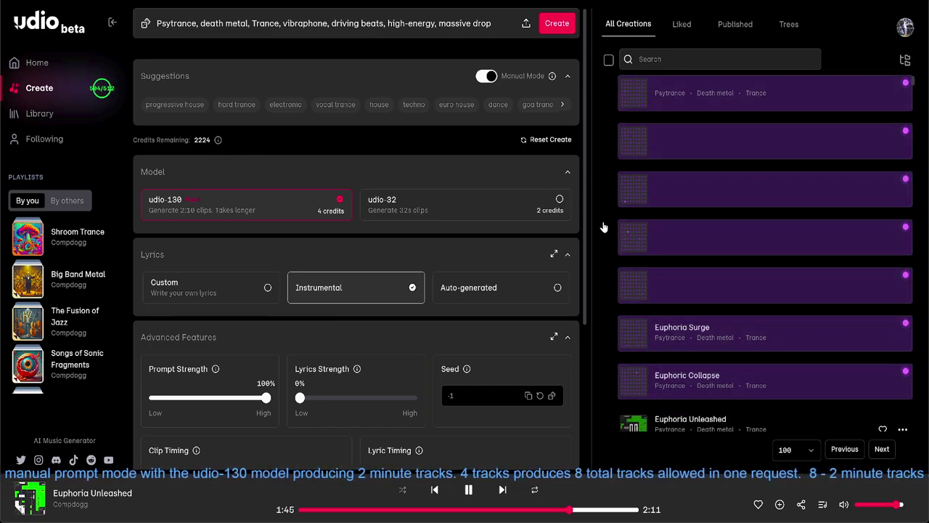
Step: Locate the playing Euphoric Abyss track in the creations list and inspect its prompt details
scroll(602, 226, "down", 1)
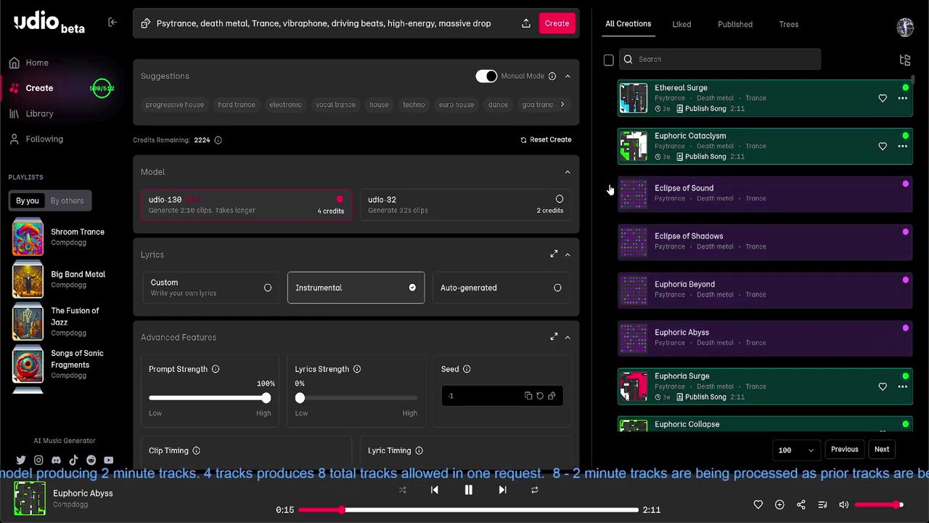
scroll(609, 192, "down", 5)
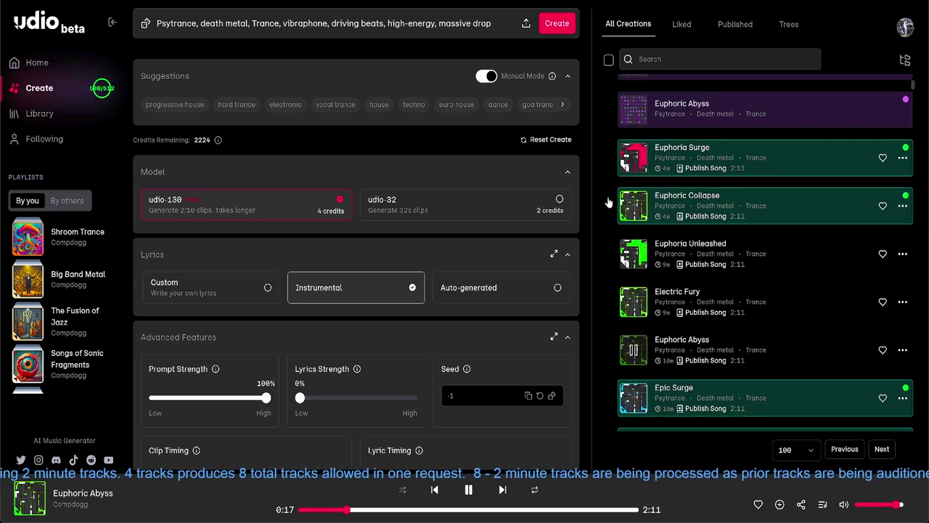
scroll(608, 202, "down", 4)
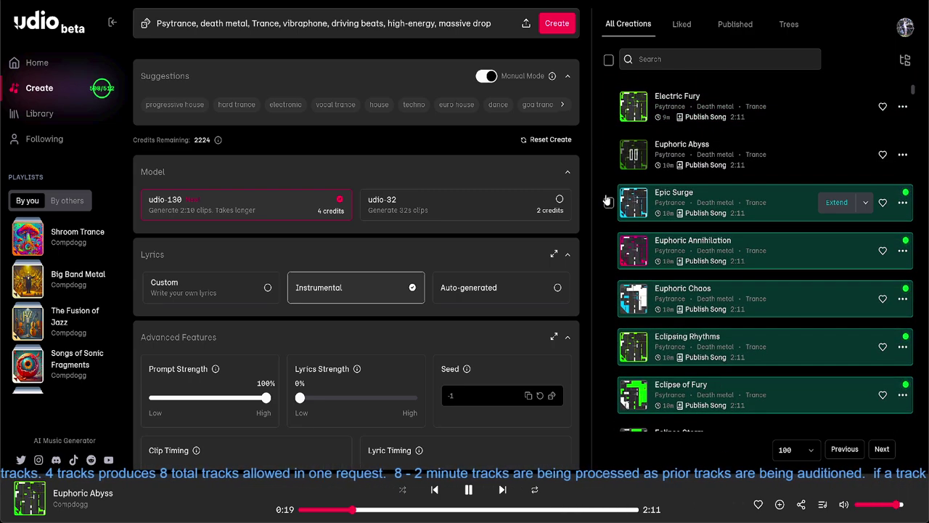
scroll(607, 163, "up", 2)
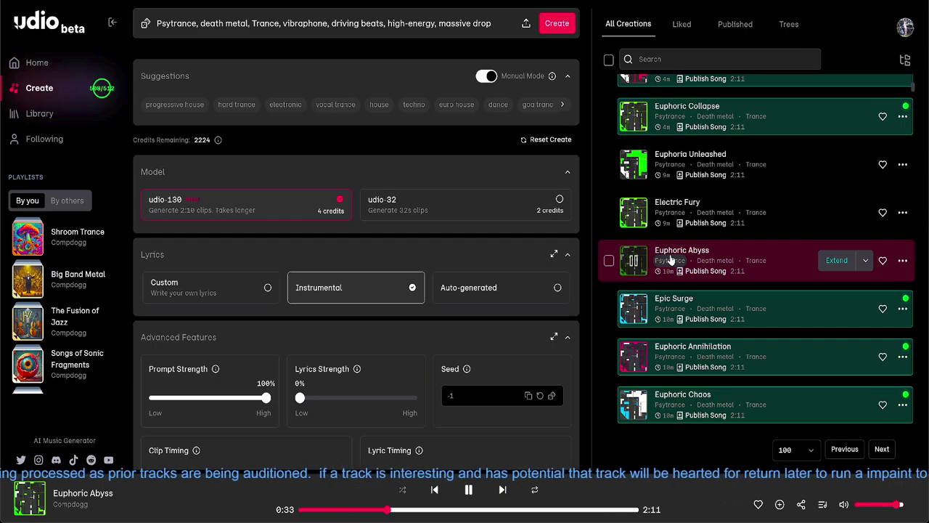
mouse_move(672, 258)
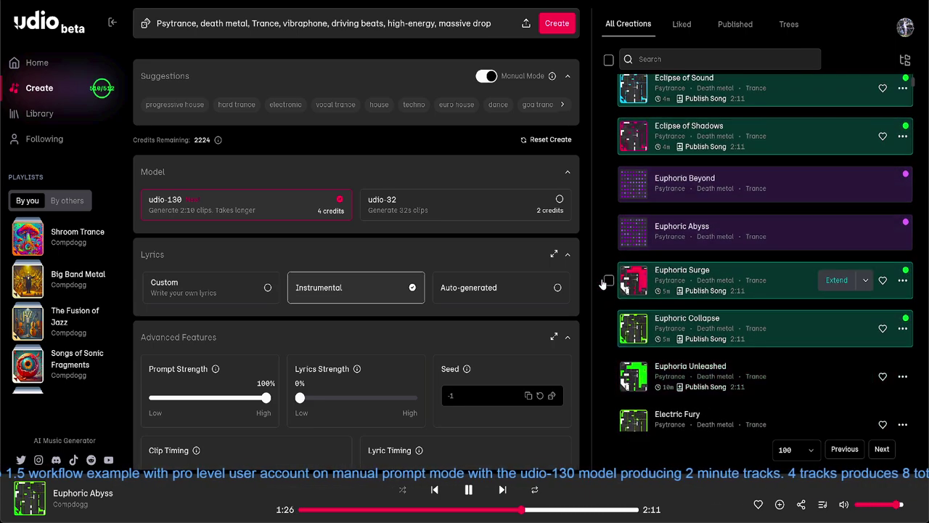
Step: Mark the currently playing Euphoric Abyss track as liked in the creations list
scroll(602, 283, "up", 2)
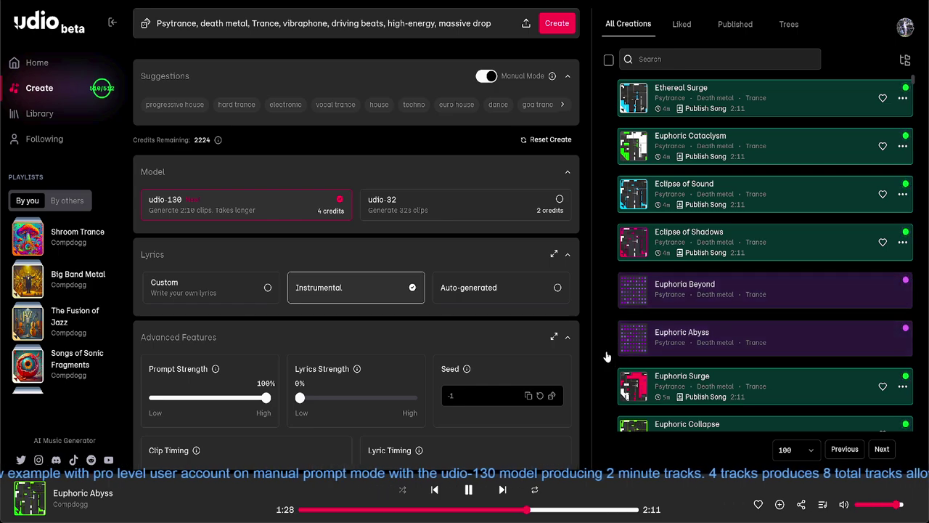
scroll(607, 356, "down", 5)
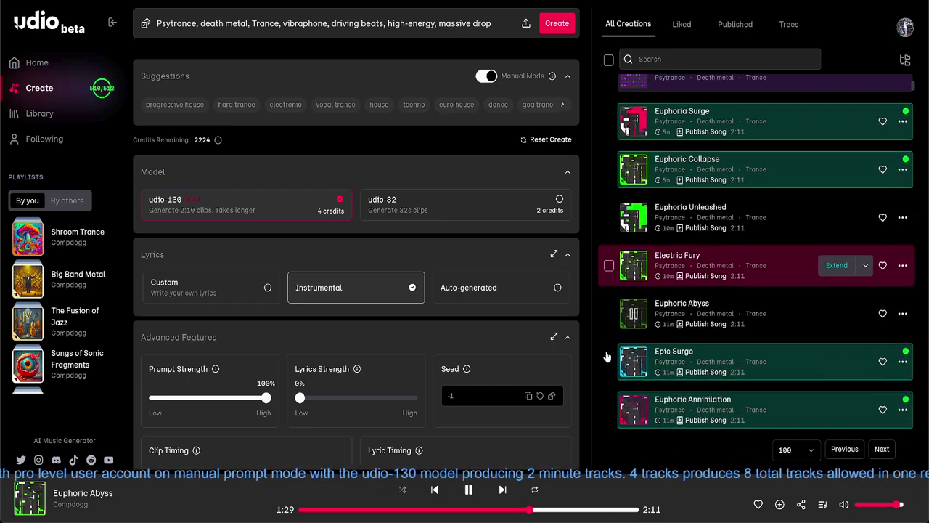
scroll(607, 356, "down", 1)
scroll(606, 358, "up", 1)
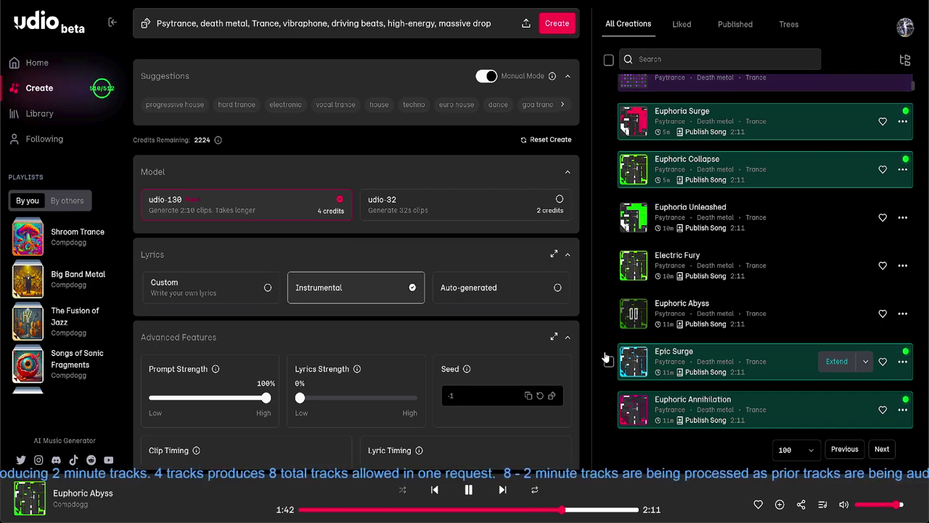
left_click(883, 315)
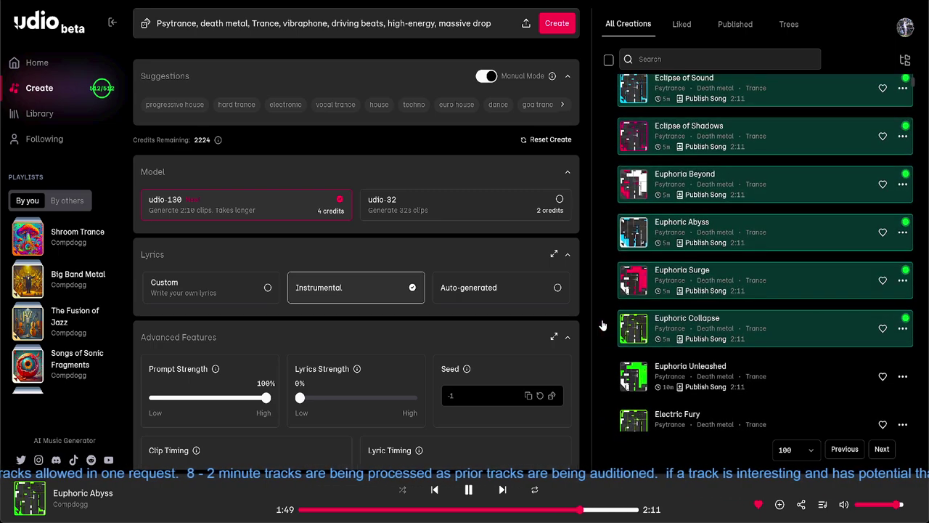
Step: Play the newest track, Ethereal Surge, from the creations list and check its prompt details
scroll(603, 326, "down", 3)
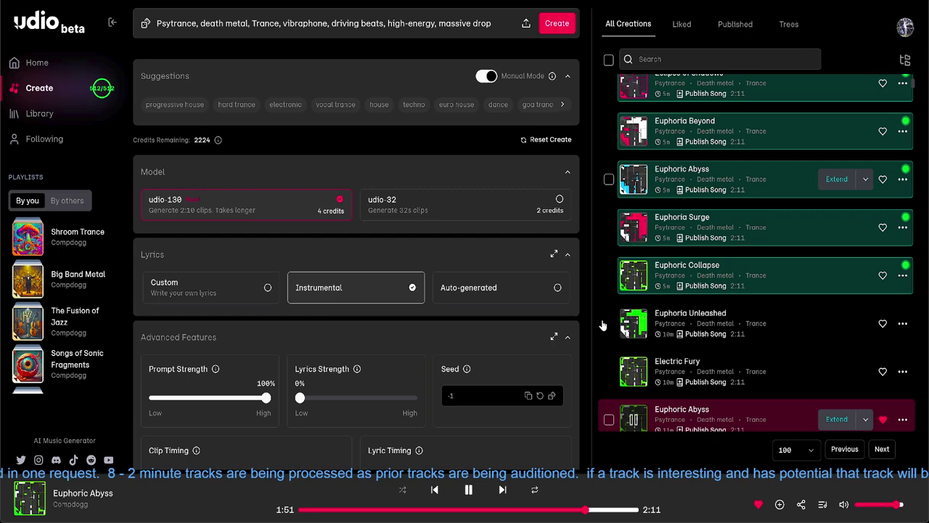
scroll(604, 370, "down", 2)
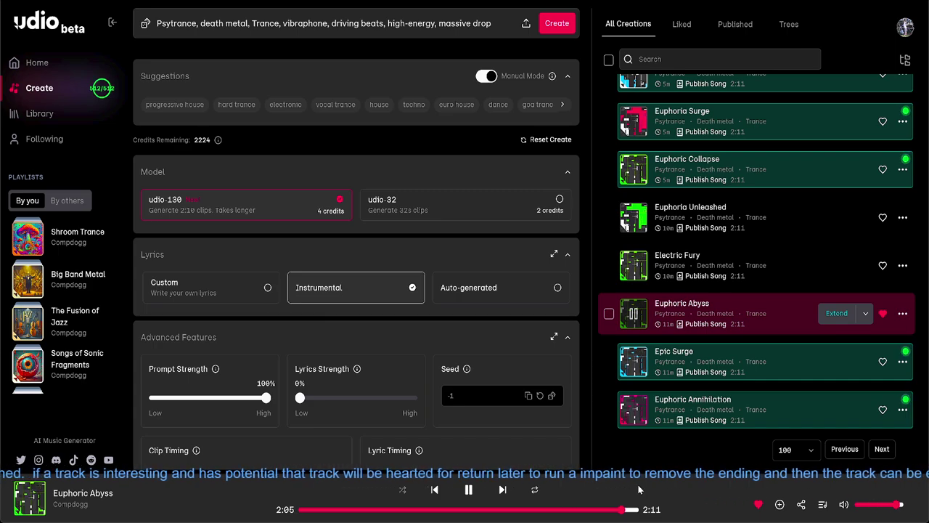
scroll(610, 319, "up", 4)
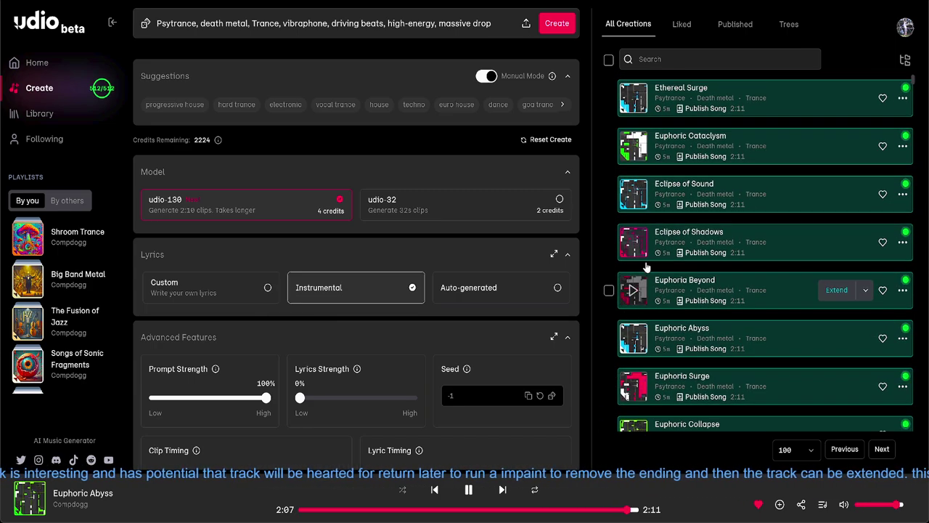
left_click(634, 100)
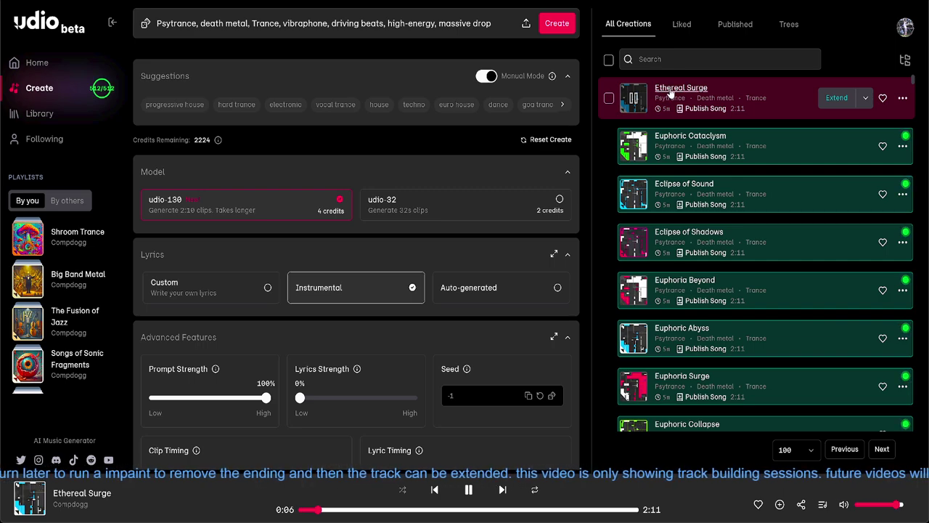
mouse_move(671, 92)
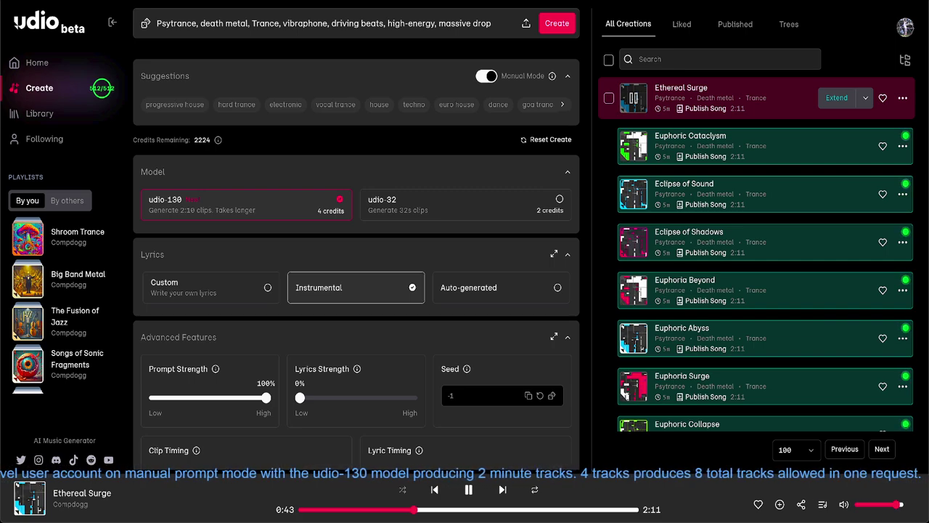
Step: Replace "vibraphone" with "Xylophone" in the music prompt
left_click(326, 26)
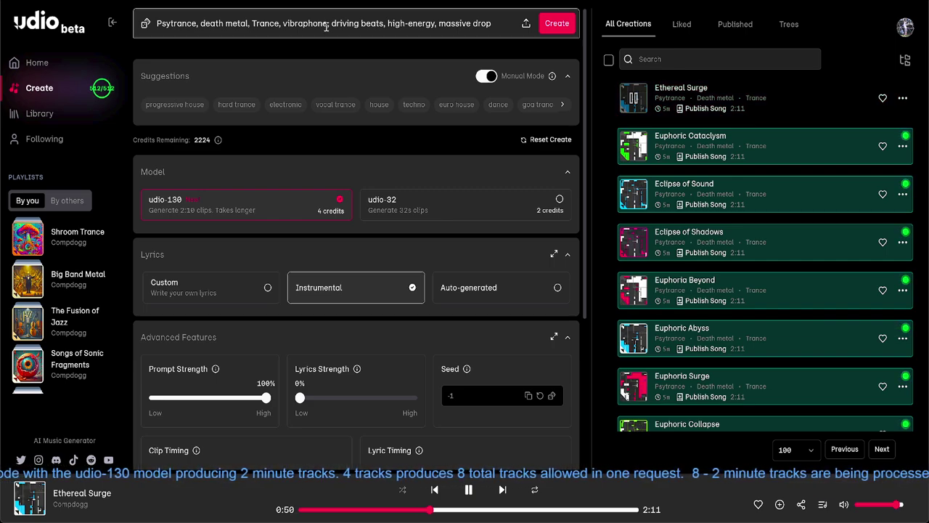
key("BackSpace")
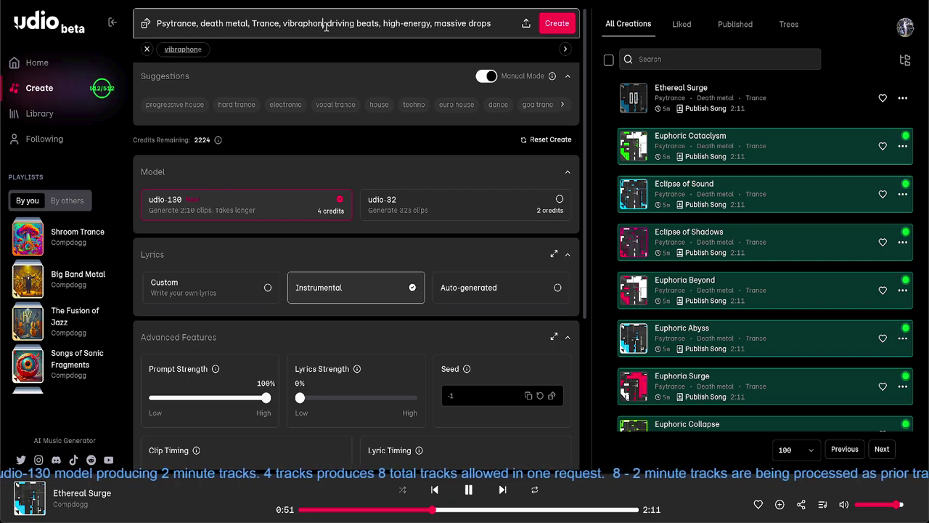
key("BackSpace")
key("BackSpace")
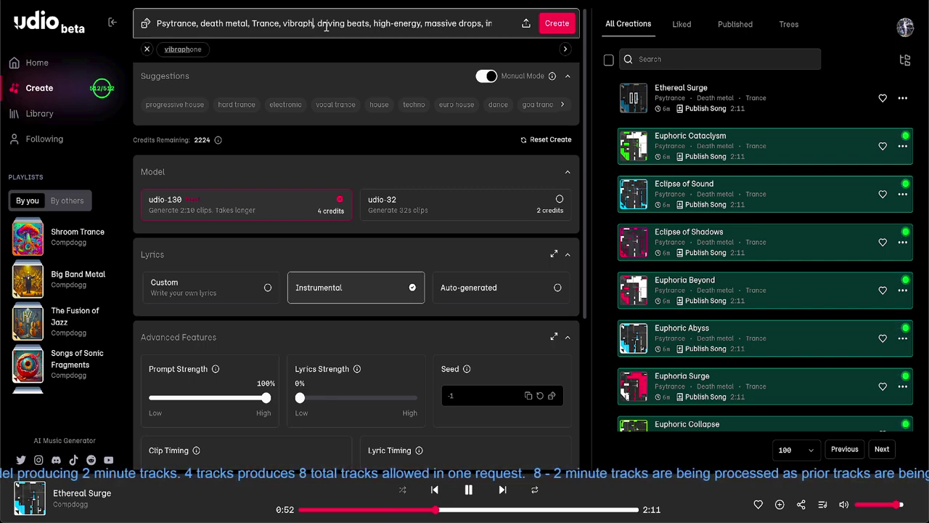
key("BackSpace")
key("BackSpace")
key("BackSpace")
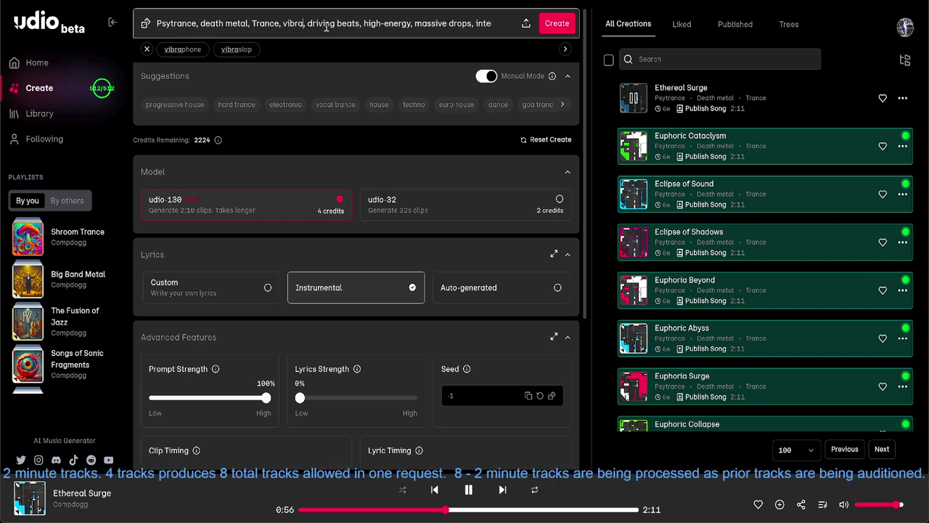
key("BackSpace")
key("BackSpace")
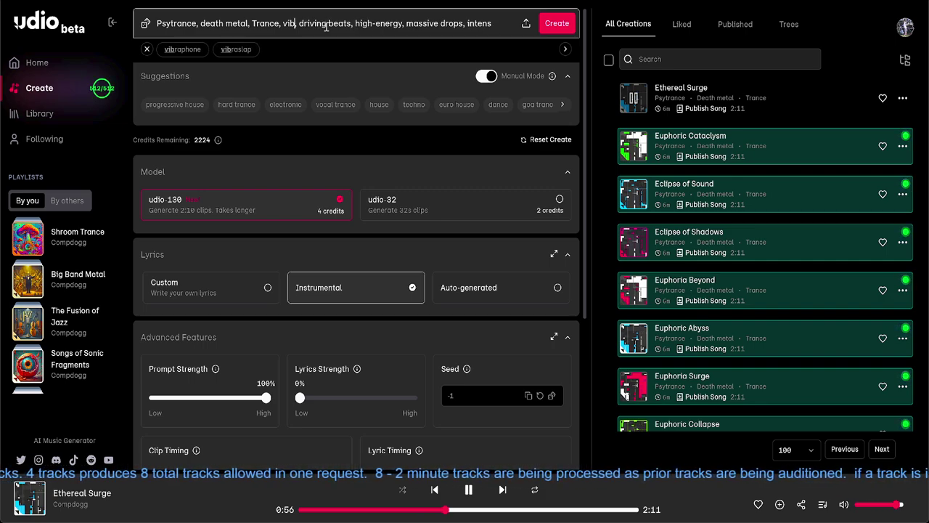
key("BackSpace")
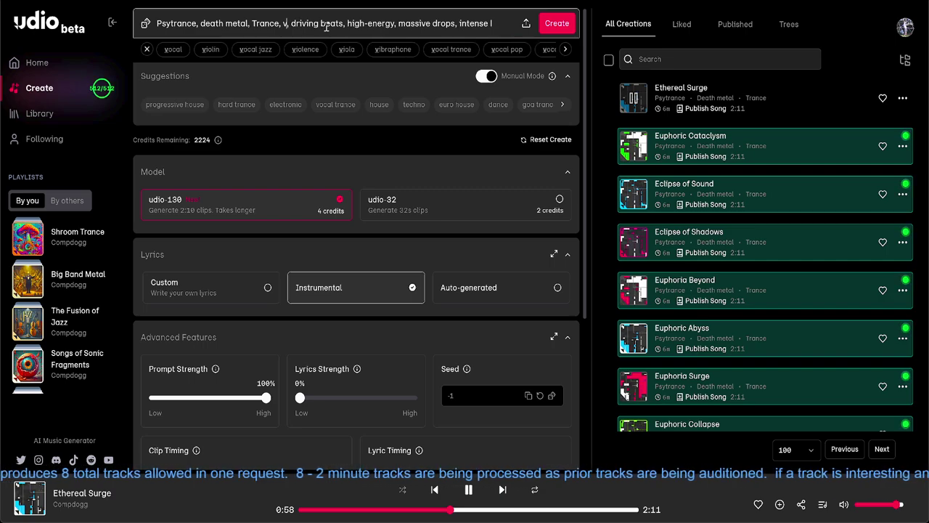
key("BackSpace")
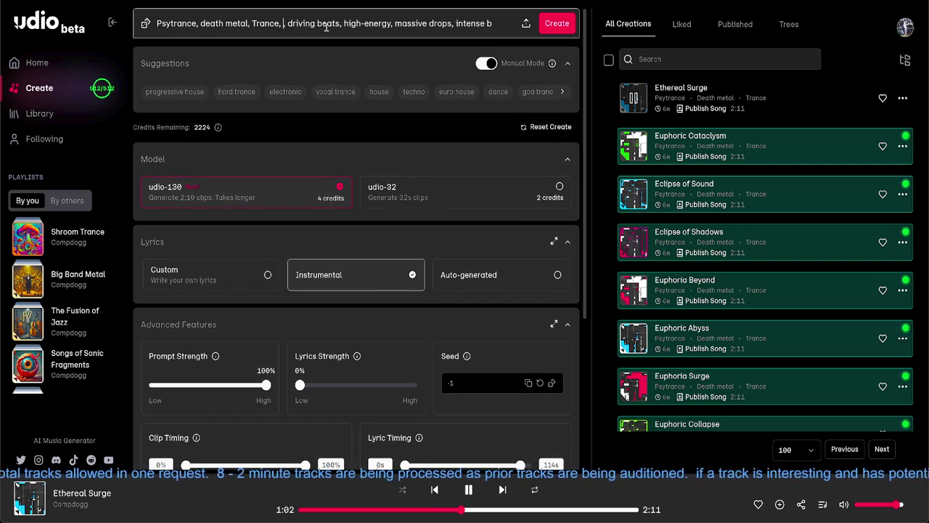
type("X")
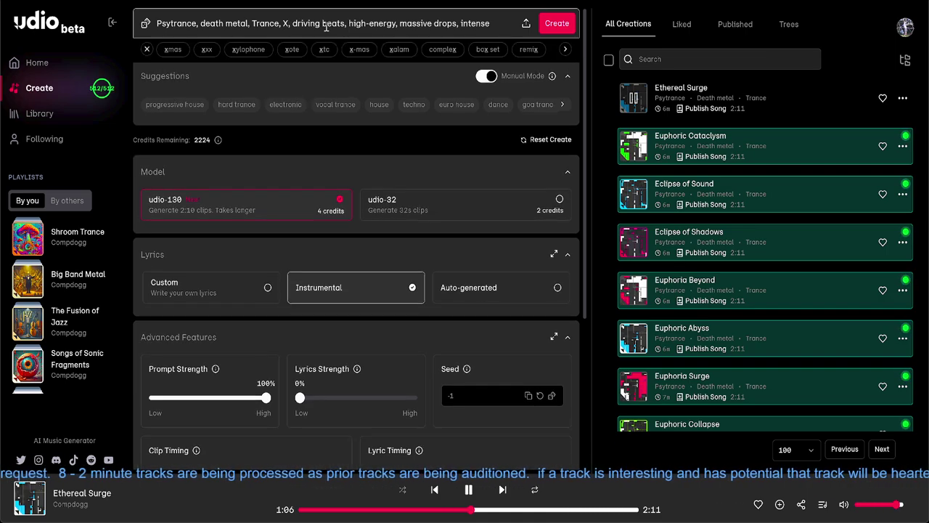
type("yl")
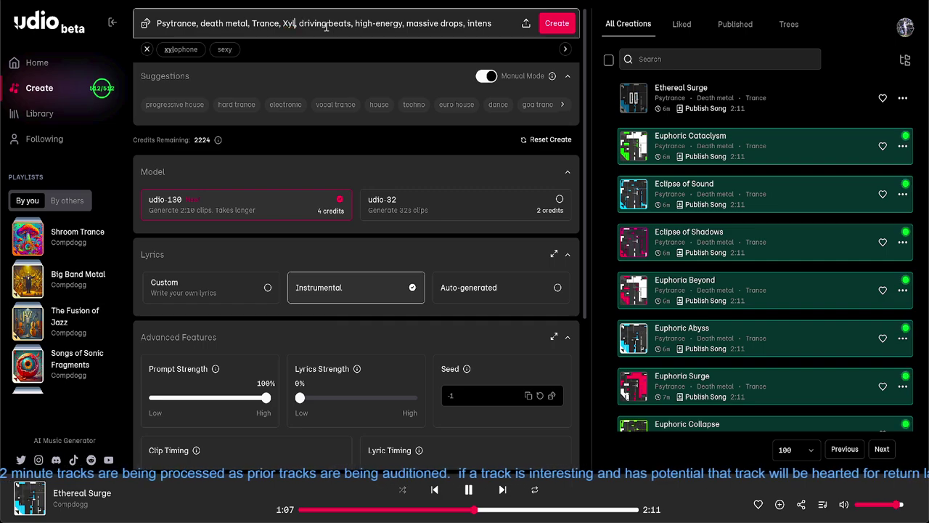
type("o")
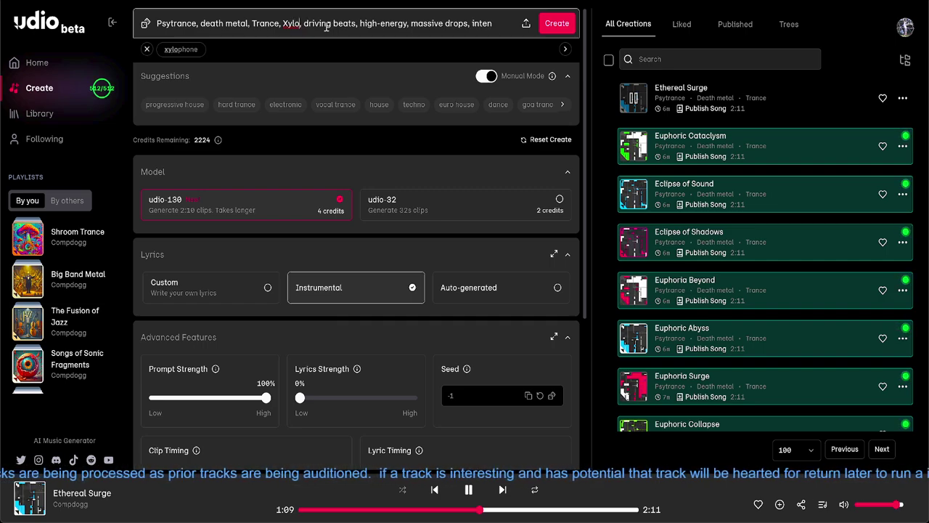
type("pho")
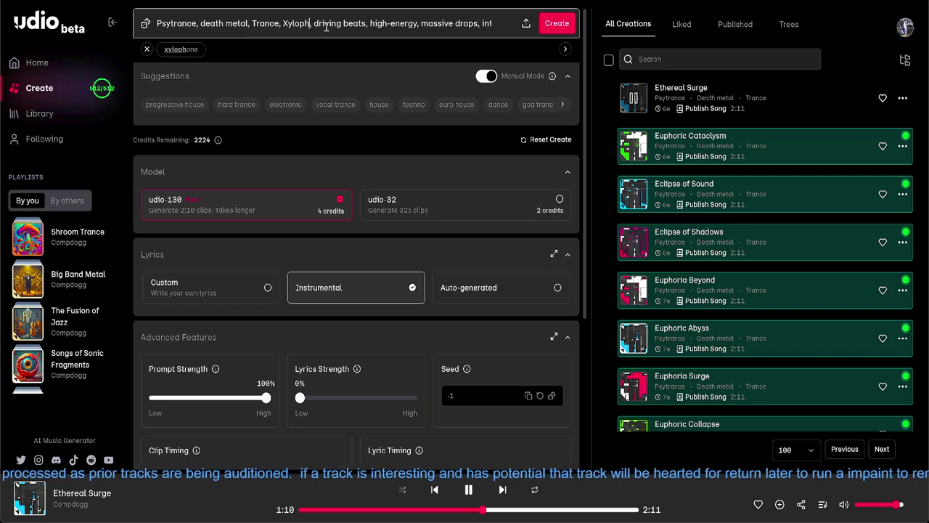
type("ne")
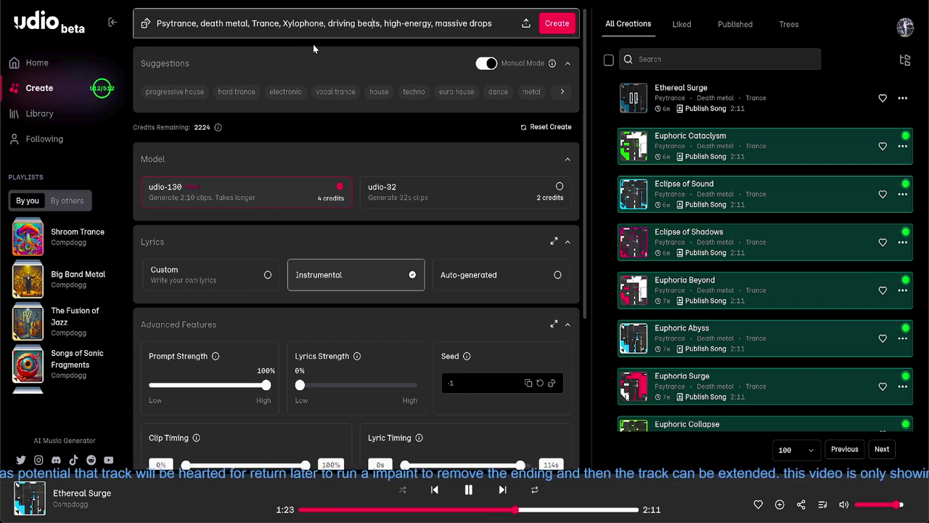
Step: Review the full music prompt from its end back to its beginning
type(", intense buildup, progressive trance,")
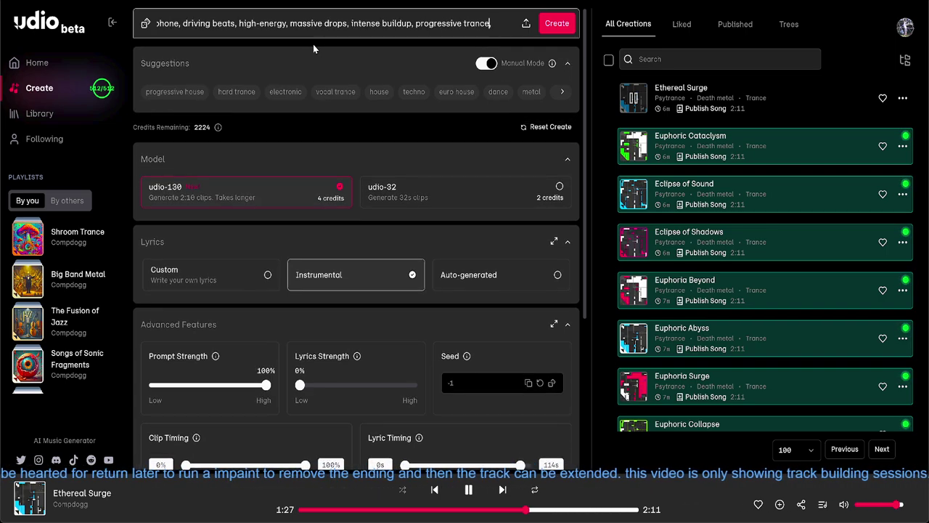
key("Left")
key("Left")
key("Left")
key("Left")
key("Left")
key("Left")
key("Left")
key("Left")
key("Left")
key("Left")
key("Left")
key("Left")
key("Left")
key("Left")
key("Left")
key("Left")
key("Left")
key("Left")
key("Left")
key("Left")
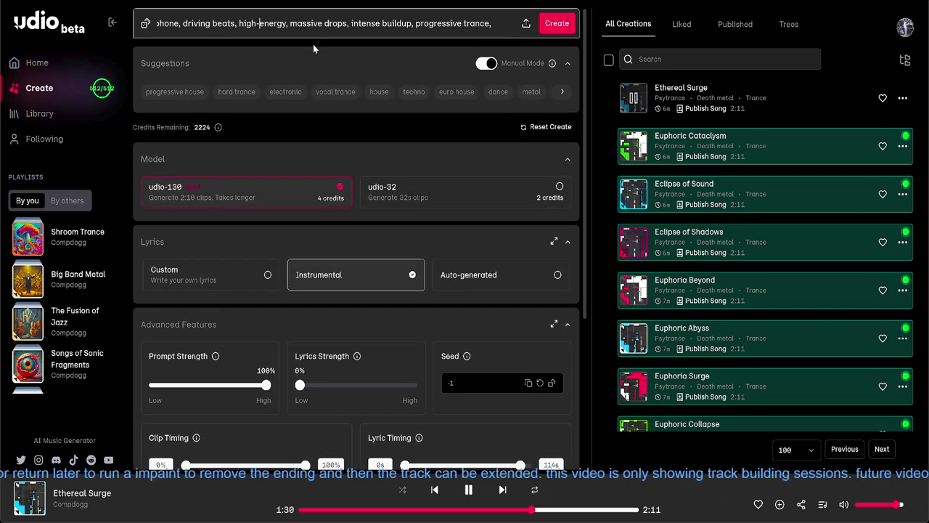
key("Left")
key("Left")
key("Left")
key("Left")
key("Left")
key("Left")
key("Left")
key("Left")
key("Left")
key("Left")
key("Left")
key("Left")
key("Left")
key("Left")
key("Left")
key("Left")
key("Left")
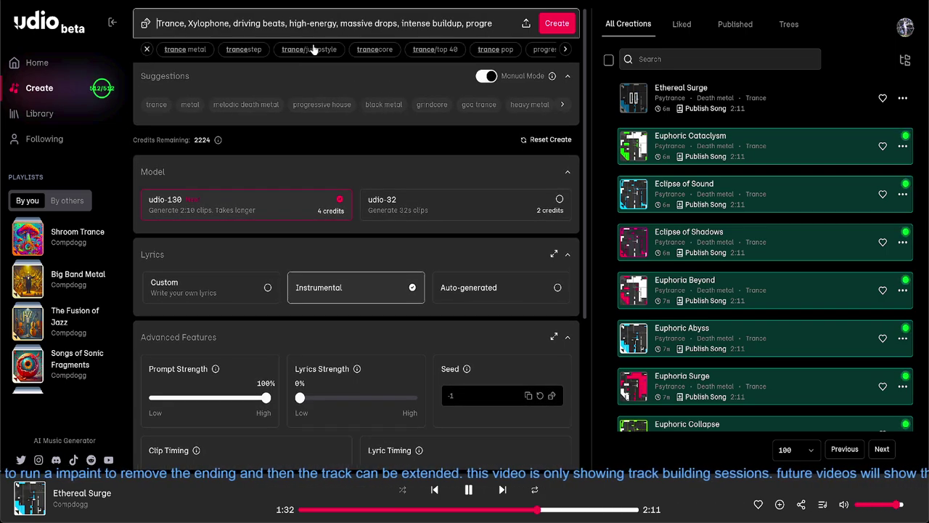
key("Left")
key("Left")
key("Left")
key("Left")
key("Left")
key("Left")
key("Left")
key("Left")
key("Left")
key("Left")
key("Left")
key("Left")
key("Left")
key("Left")
key("Left")
key("Left")
key("Left")
key("Left")
key("Left")
key("Left")
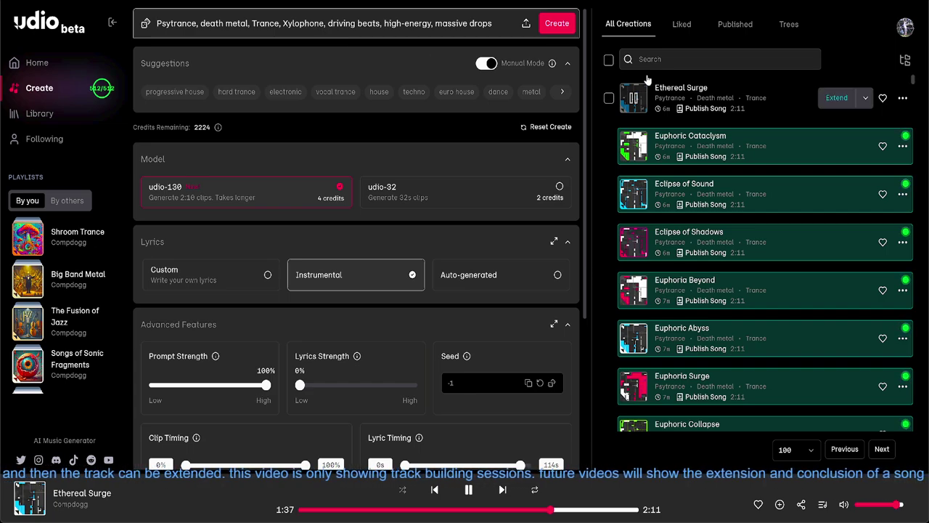
Step: Submit repeated generation requests for instrumental udio-130 tracks using the Xylophone prompt
left_click(558, 24)
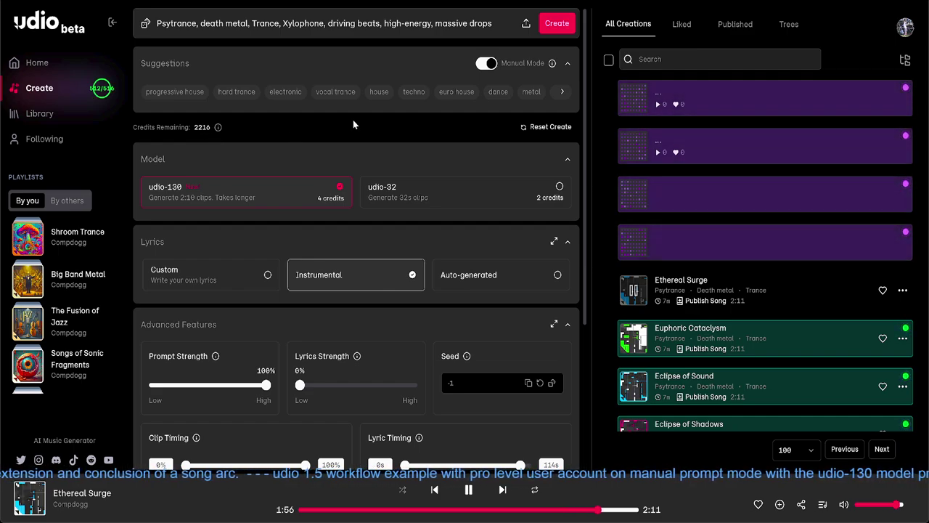
left_click(550, 25)
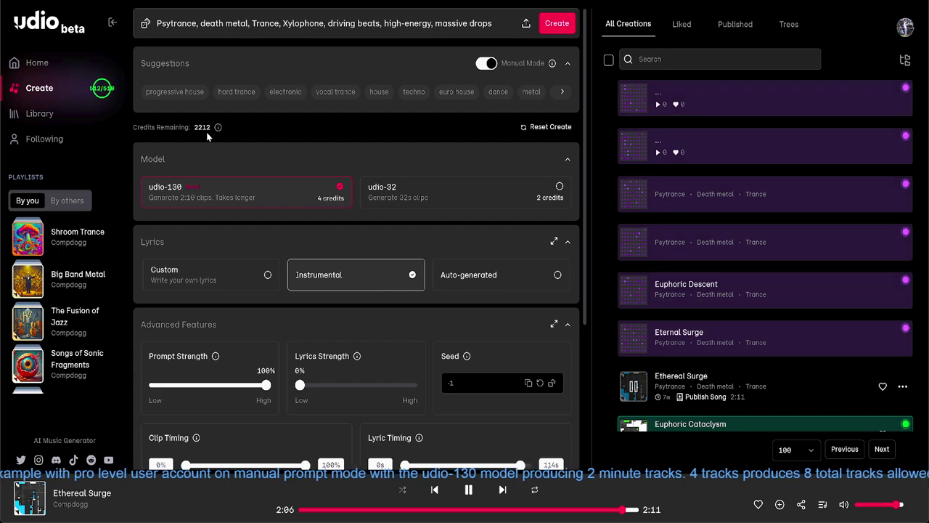
left_click(559, 23)
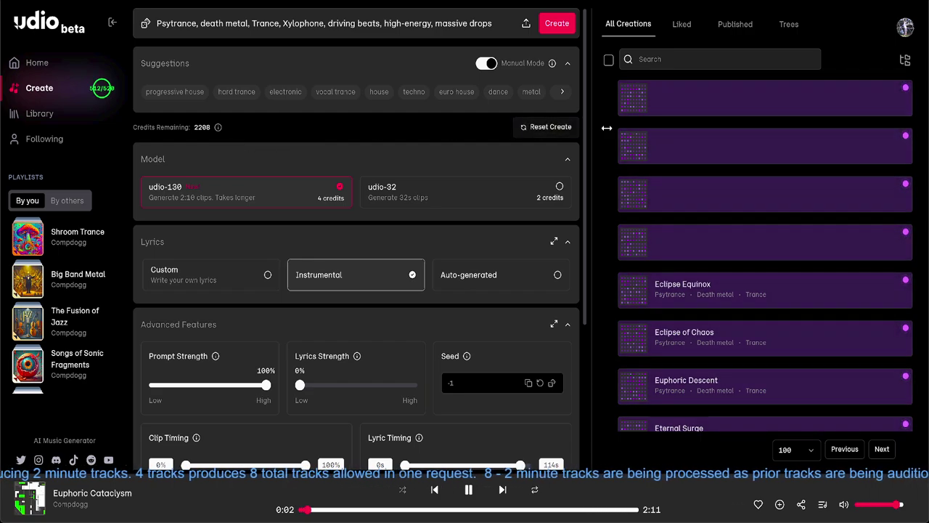
Step: Find the playing Euphoric Cataclysm track in the creations list and inspect its prompt and tags
scroll(606, 138, "down", 3)
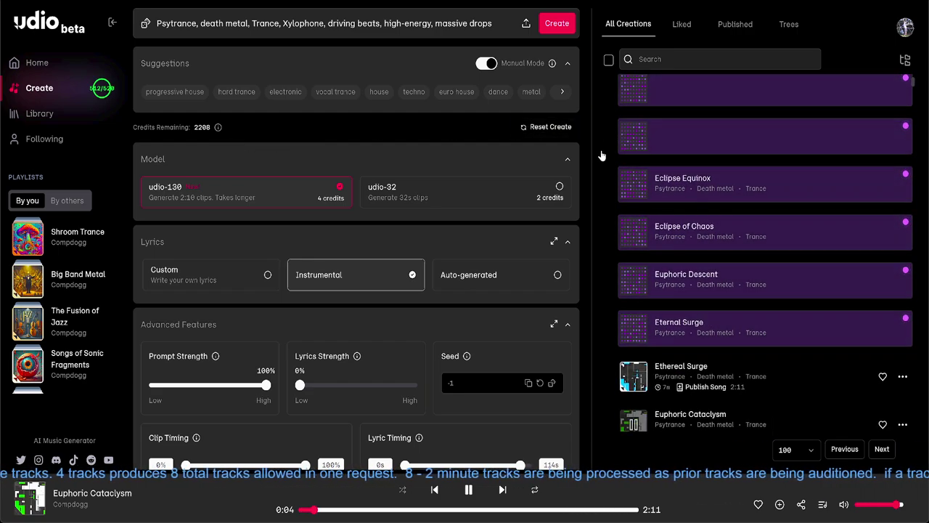
scroll(601, 156, "down", 1)
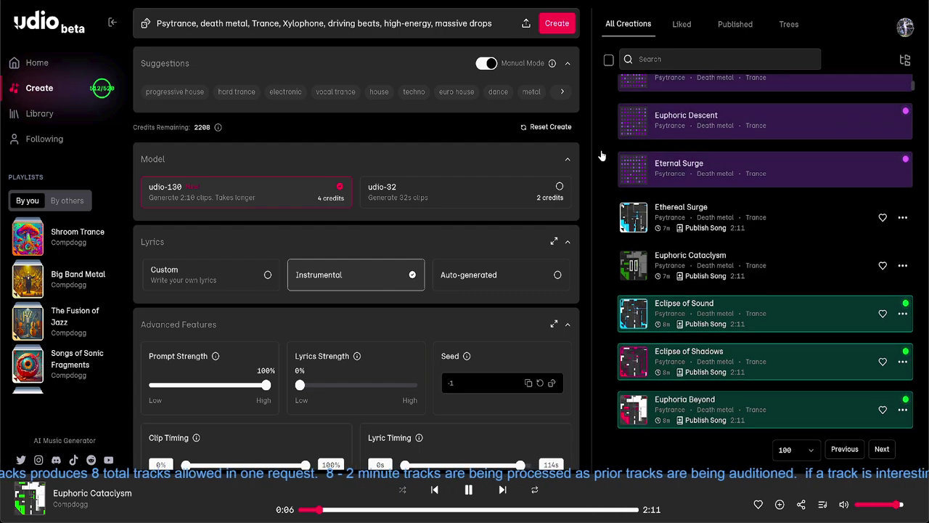
scroll(601, 156, "down", 1)
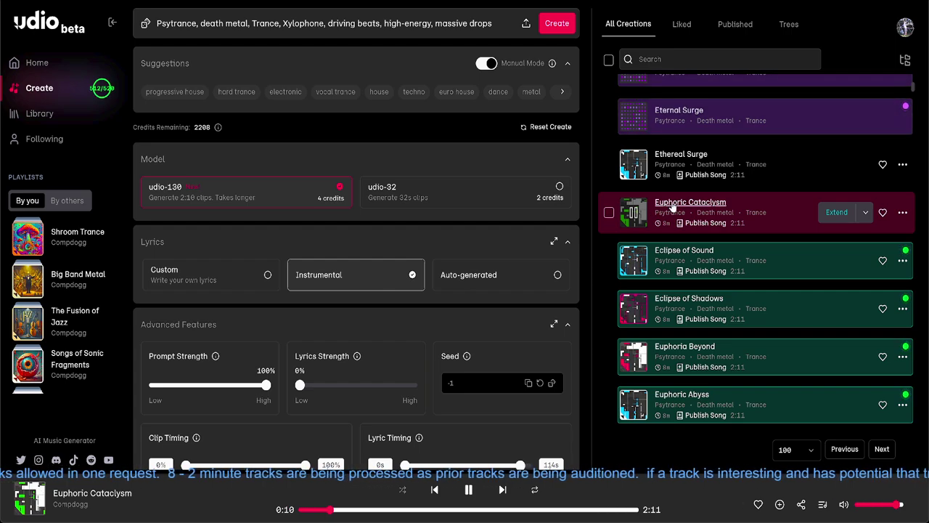
mouse_move(672, 207)
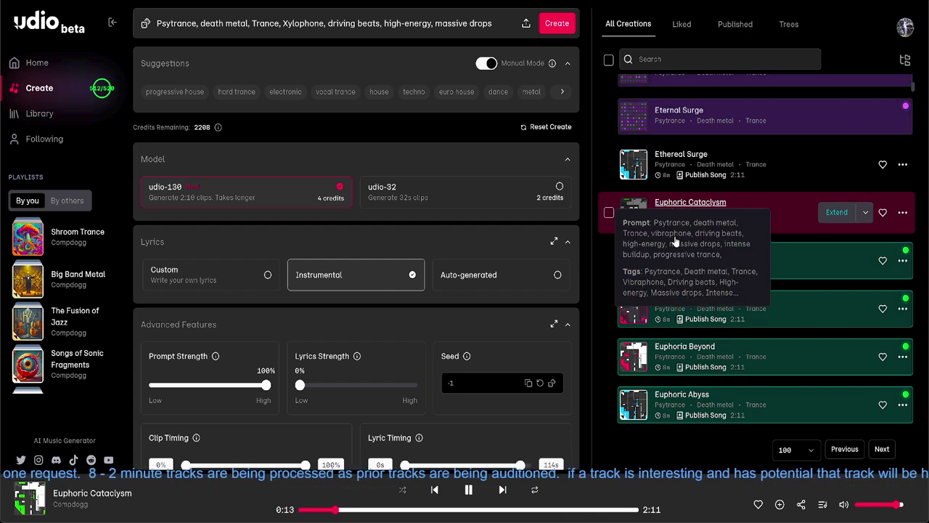